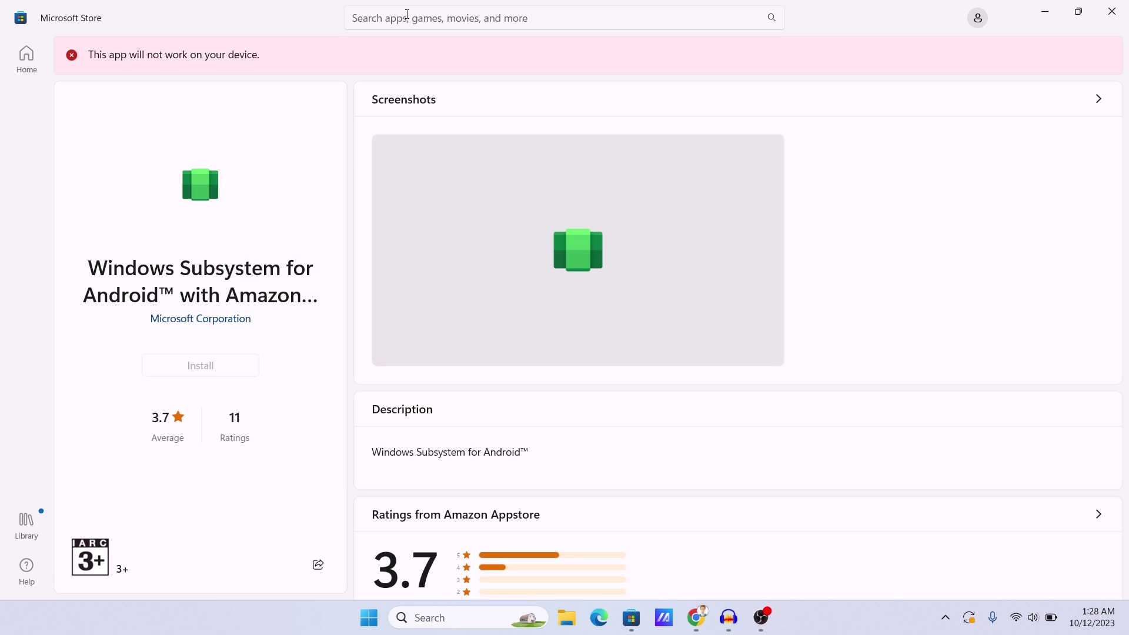
From the Store home page, rerun the recent 'windows subsystem for android' search
left_click(27, 57)
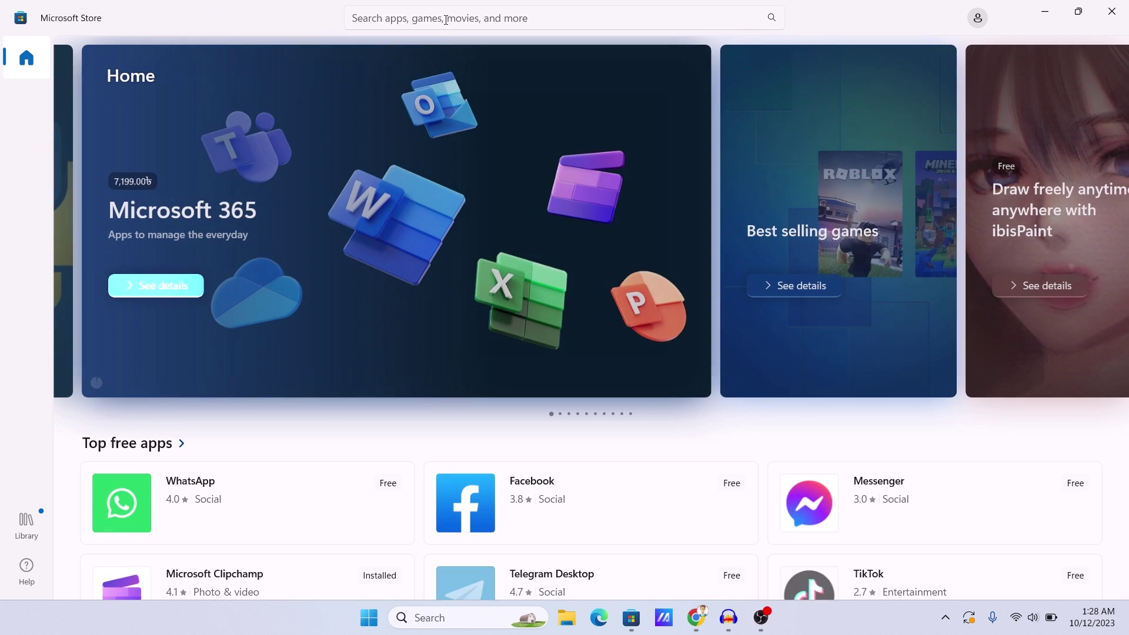
left_click(447, 20)
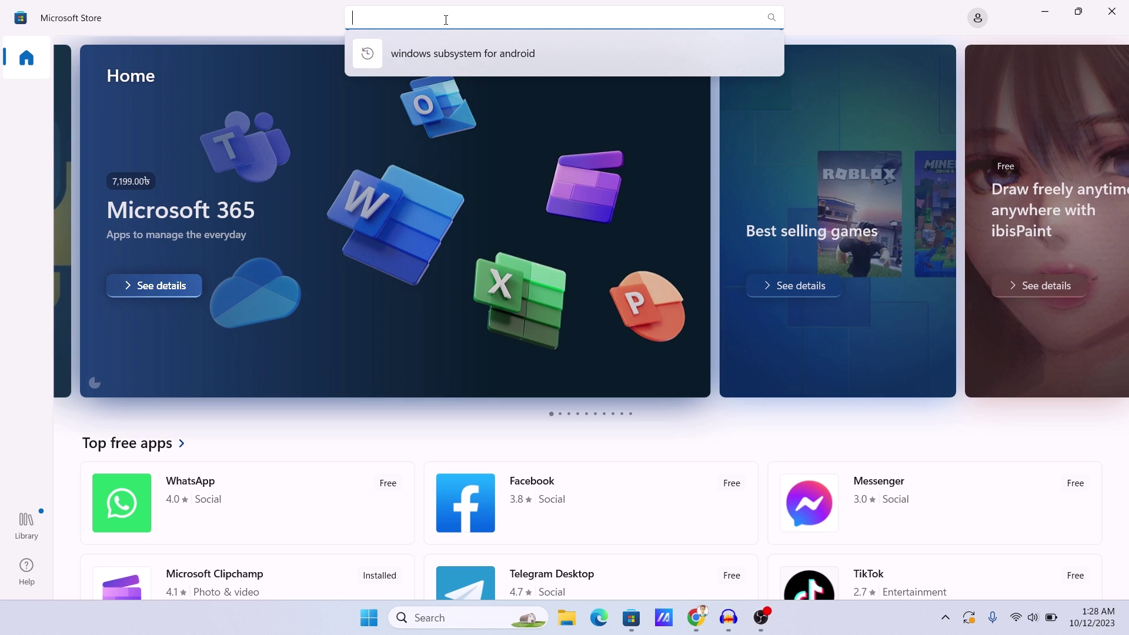
left_click(443, 58)
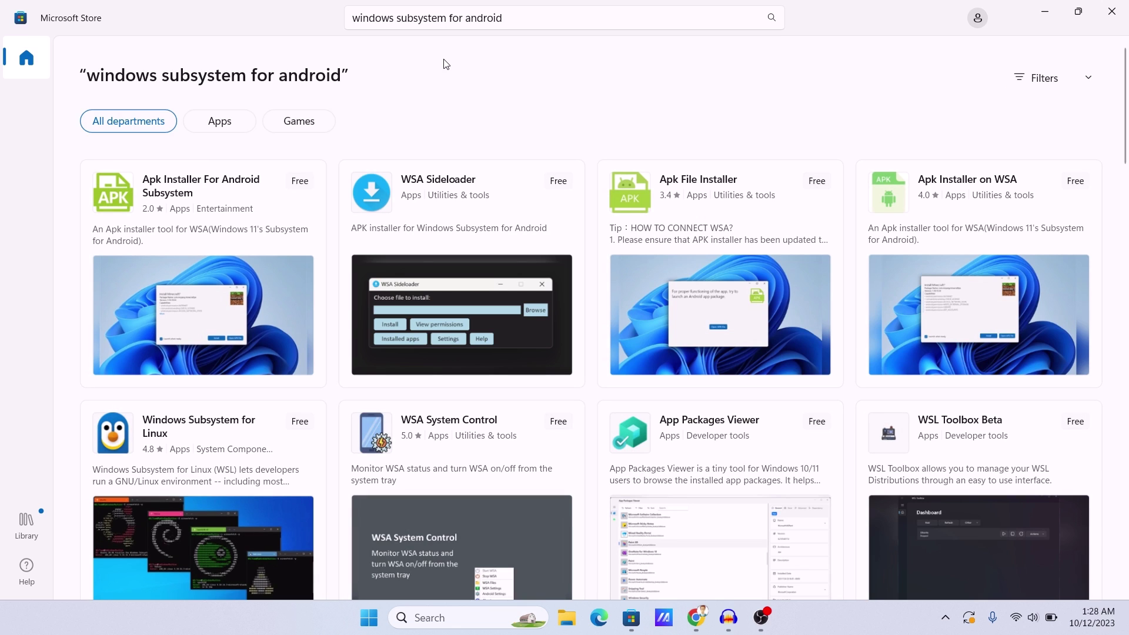
mouse_move(473, 266)
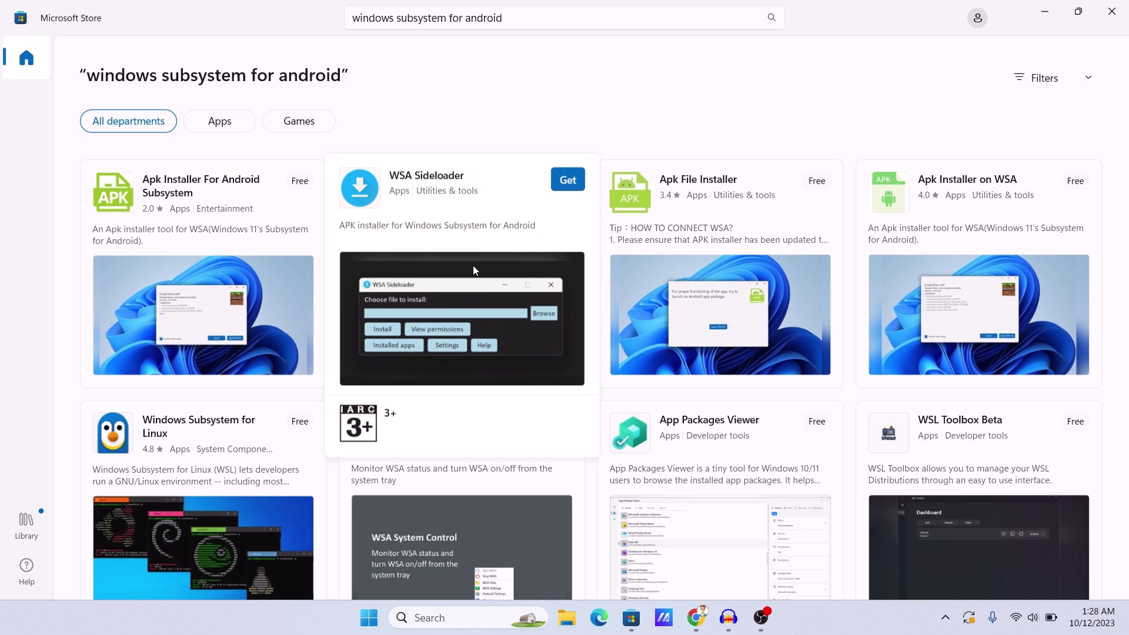
Send the Windows Subsystem for Android install from Chrome's web page to the Store, then minimize the Store
left_click(696, 617)
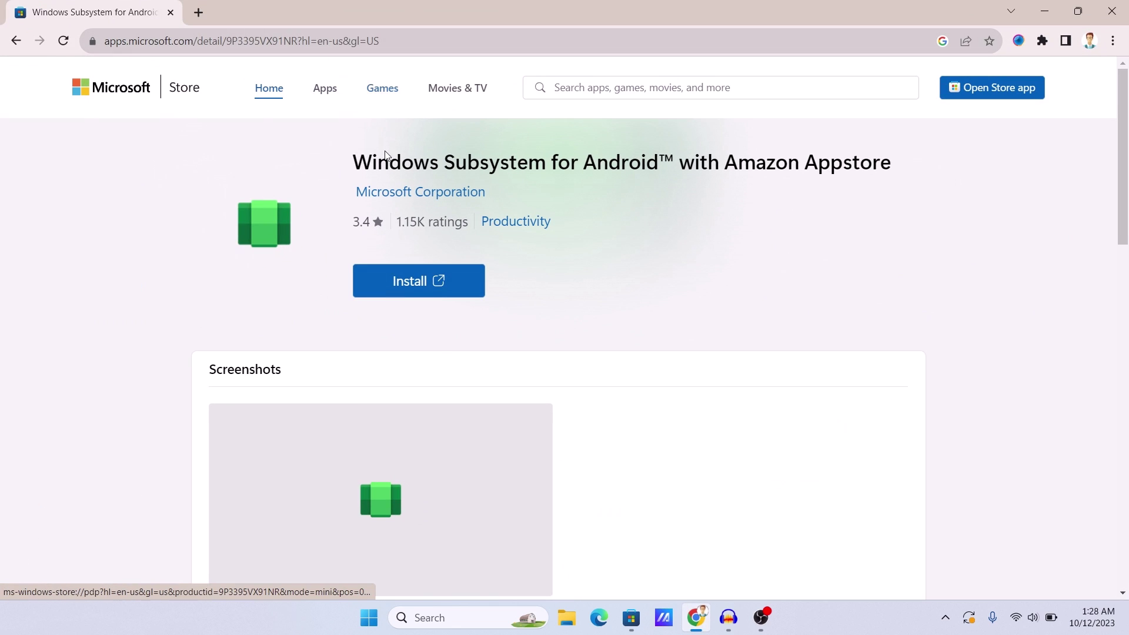
left_click(411, 292)
left_click(624, 168)
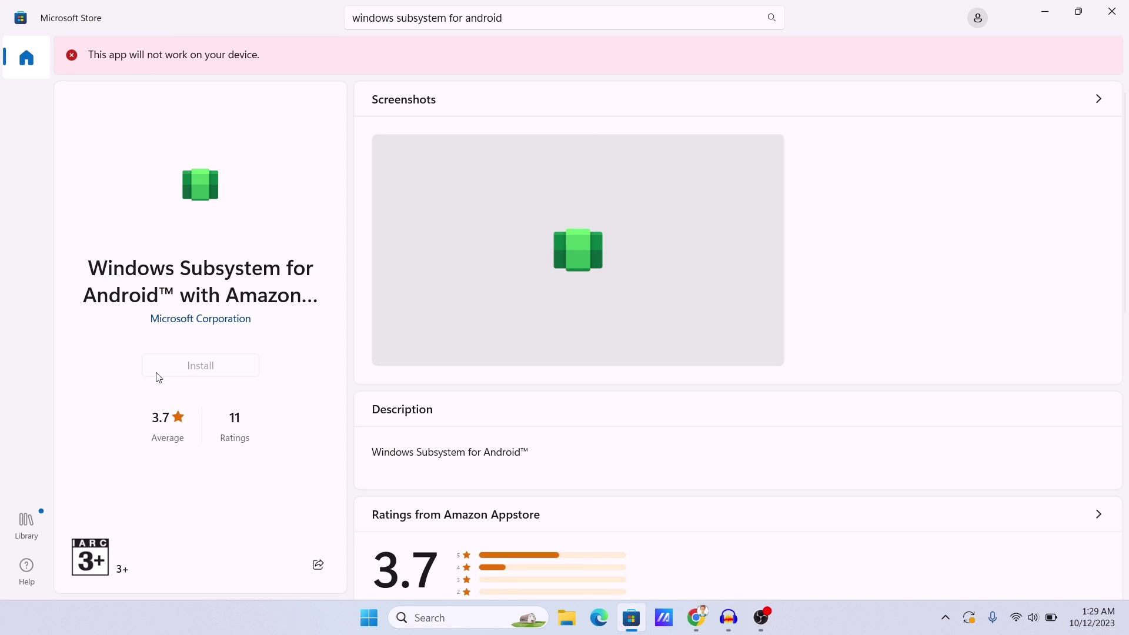
left_click(1036, 9)
Minimize the Chrome window so the desktop shows
left_click(1036, 8)
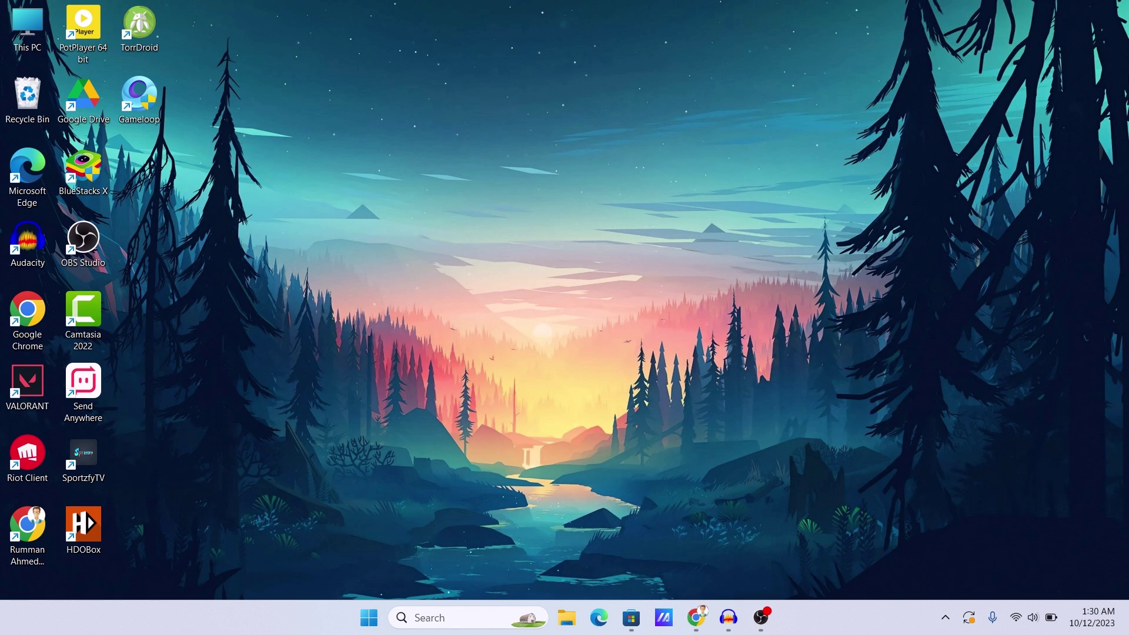
Open Task Manager via a 'task' search, confirm Virtualization: Enabled under Performance, then minimize it
left_click(462, 619)
type("task")
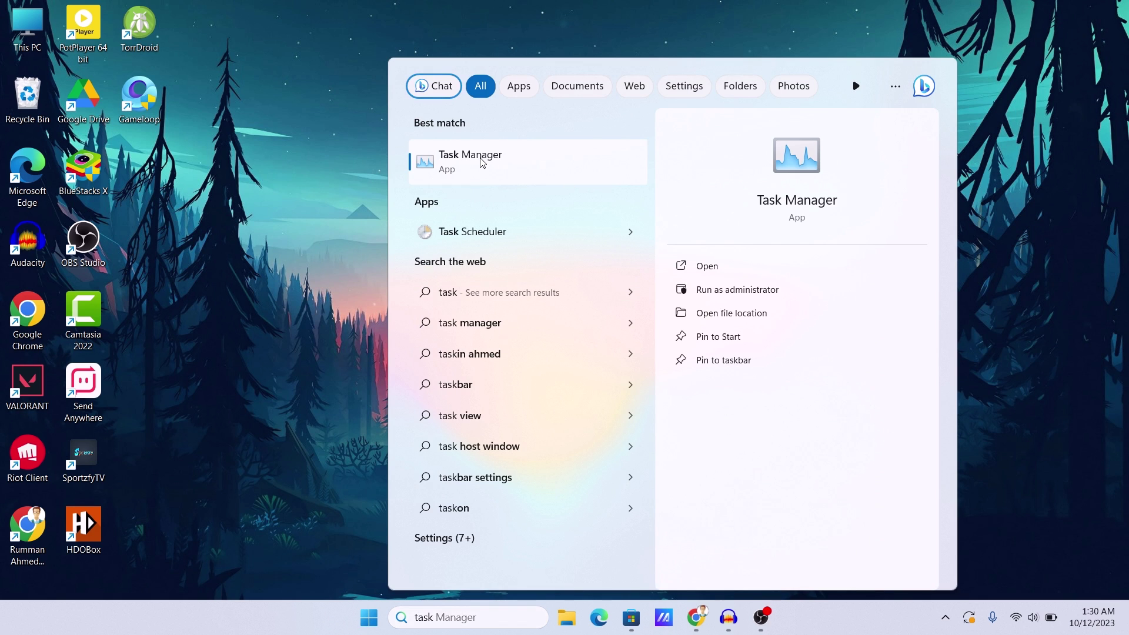
left_click(481, 160)
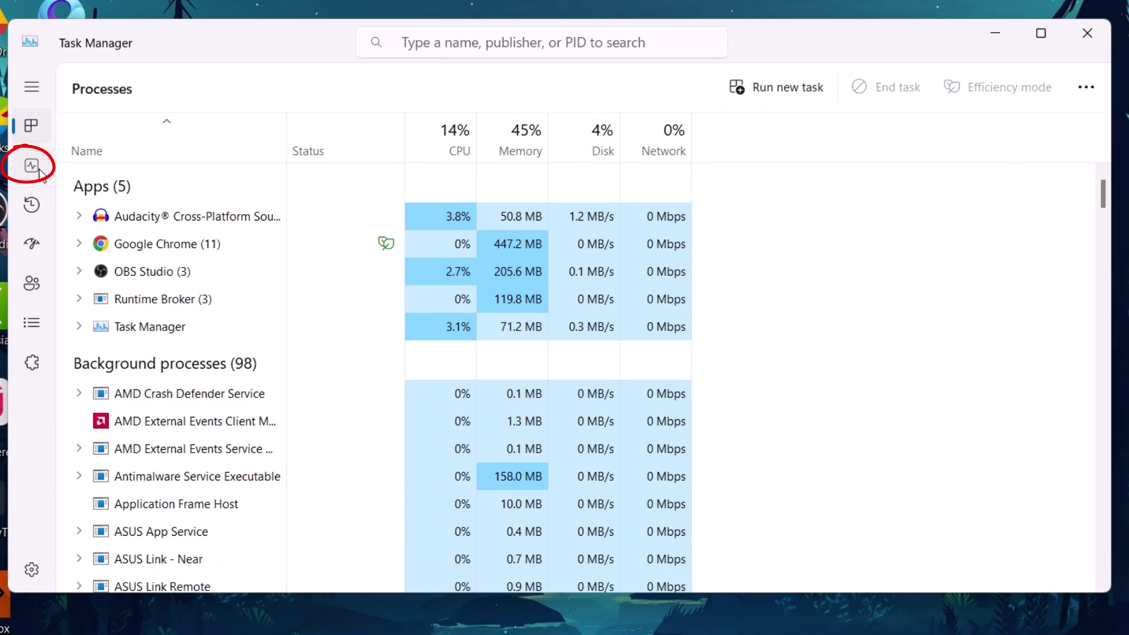
left_click(39, 169)
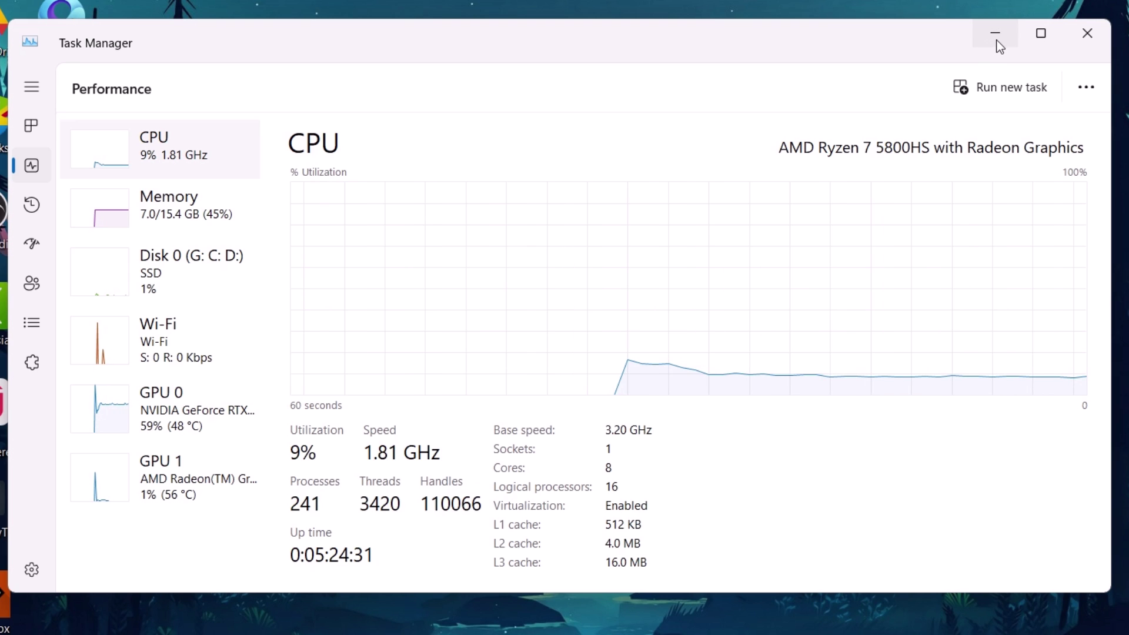
left_click(995, 36)
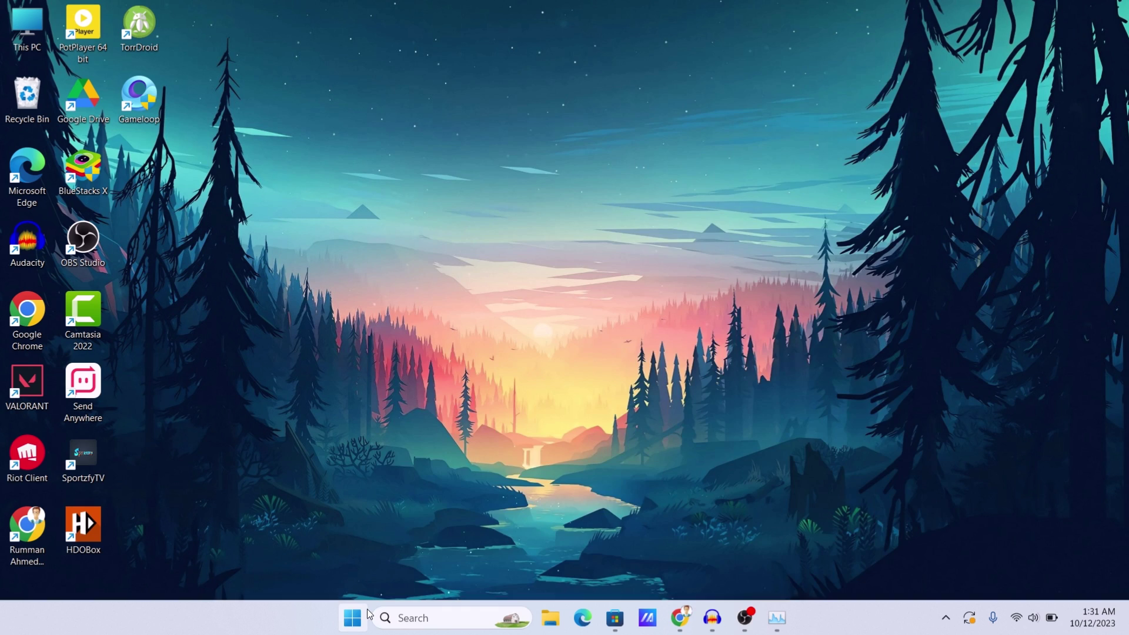
Open 'Turn Windows features on or off' by searching 'windows fea'
key("super+s")
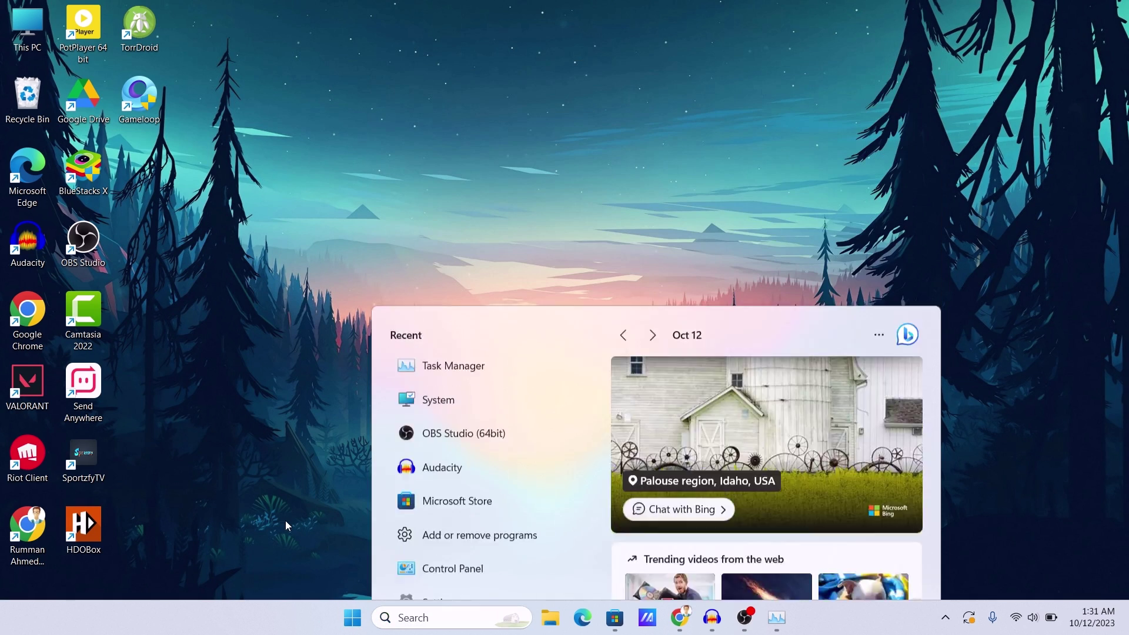
left_click(286, 526)
left_click(411, 617)
type("win")
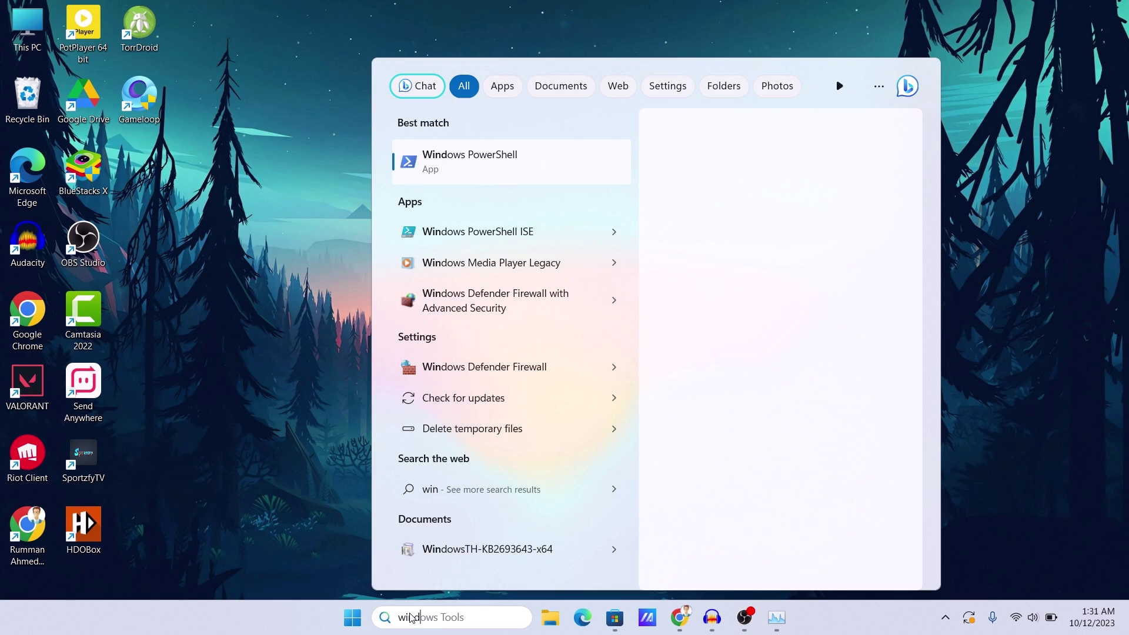
type("dows")
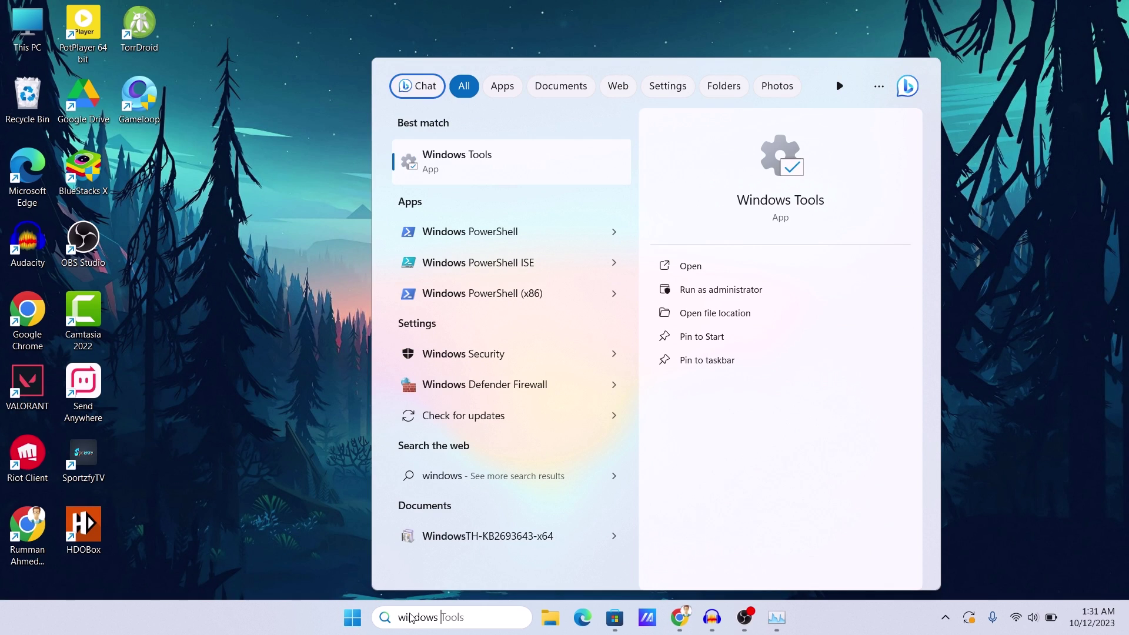
type(" fea")
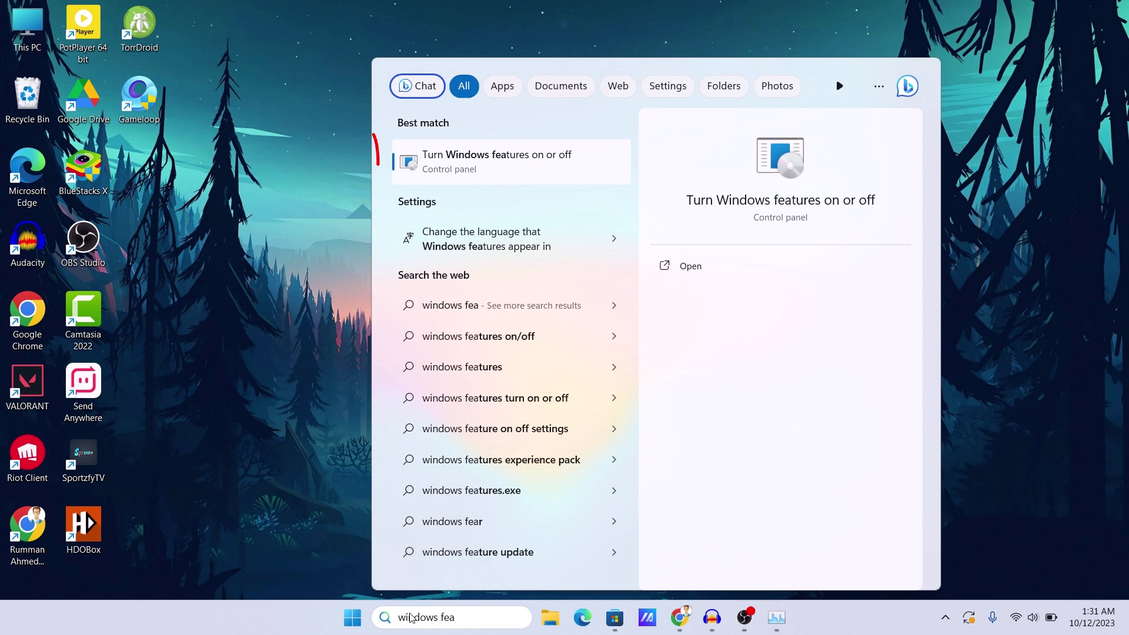
left_click(515, 166)
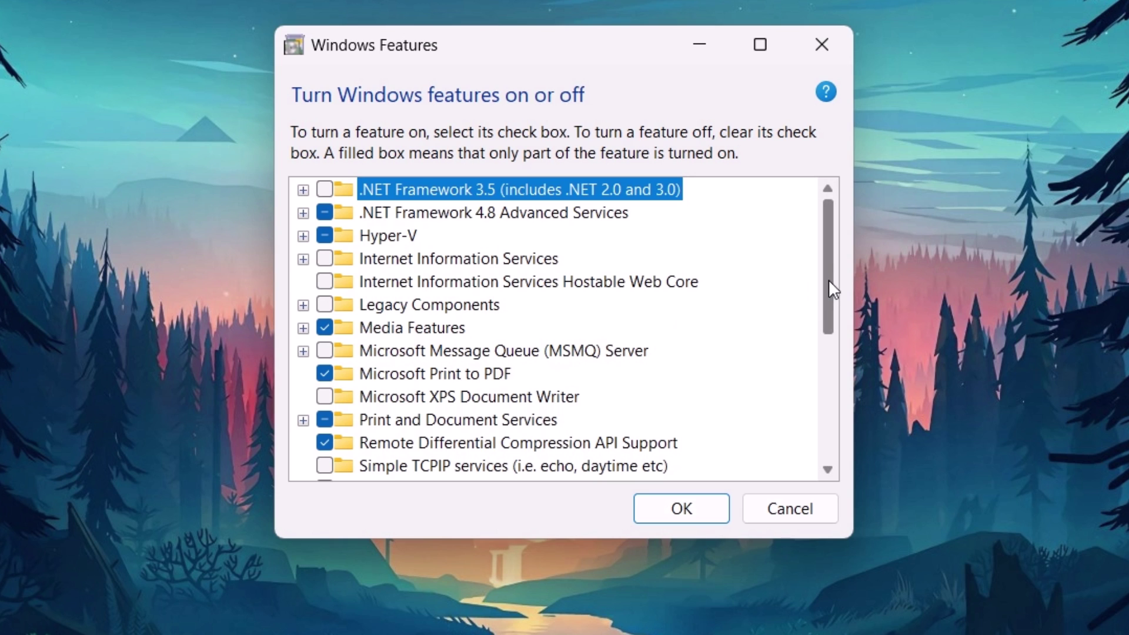
Confirm Virtual Machine Platform and Windows Hypervisor Platform are checked, and close with OK
left_click_drag(828, 280, 831, 352)
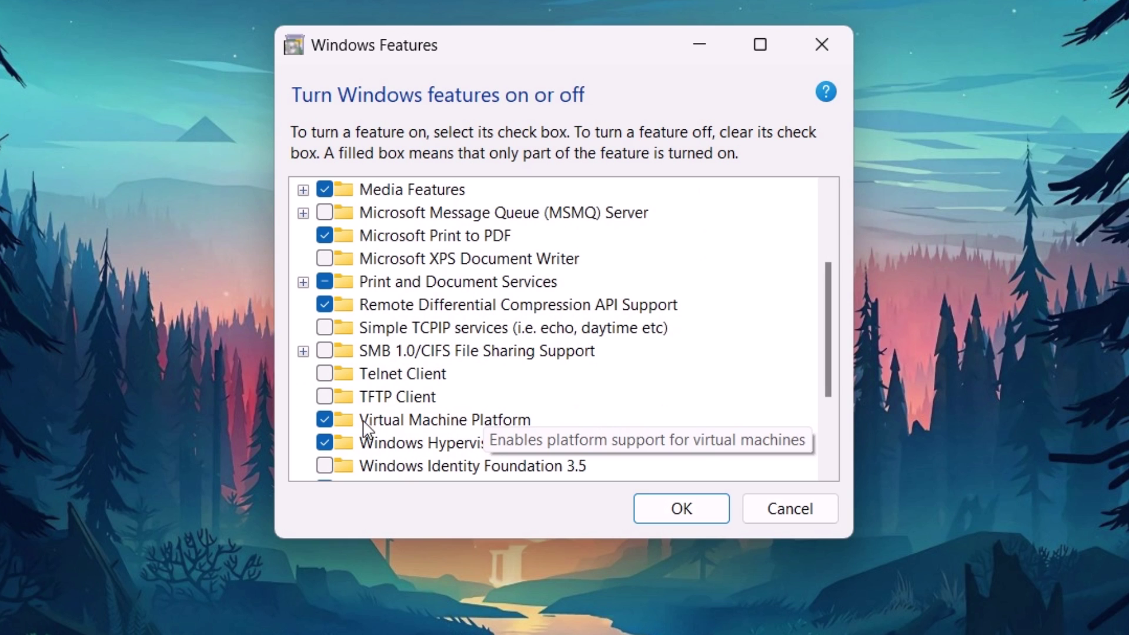
left_click_drag(824, 362, 824, 403)
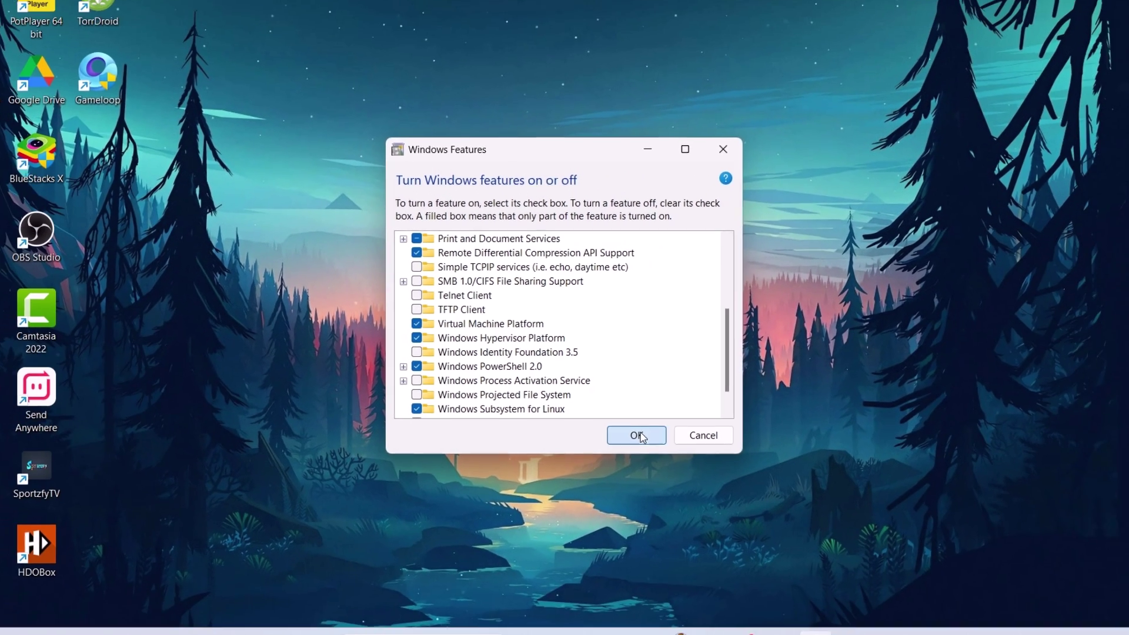
left_click(681, 508)
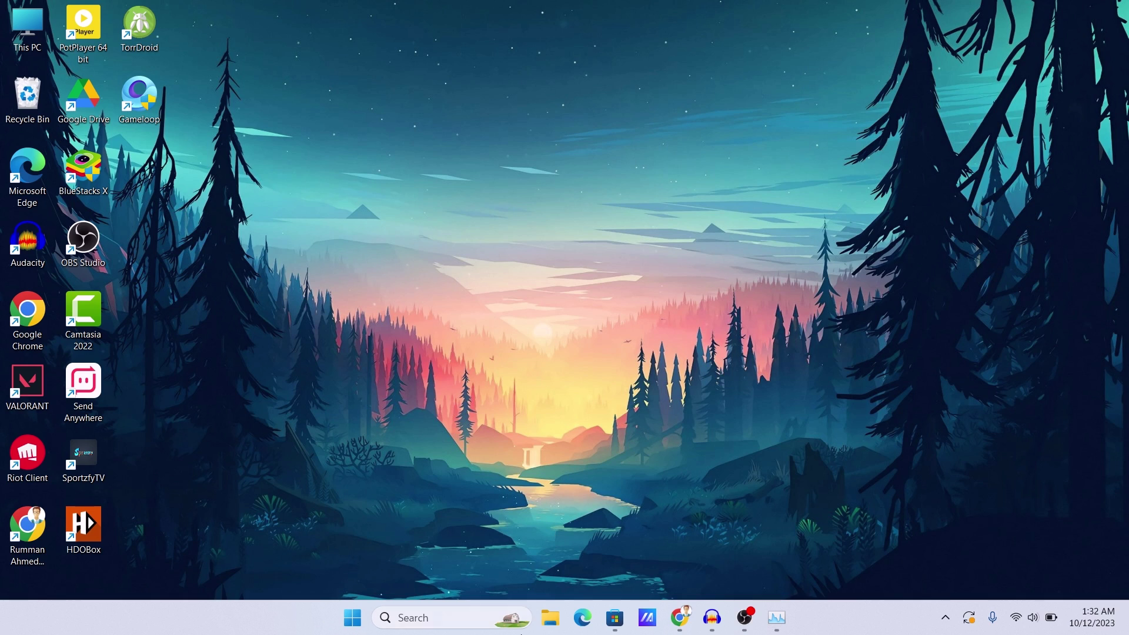
Open the Time & language > Language & region settings via a 'system' search
left_click(462, 619)
type("syst")
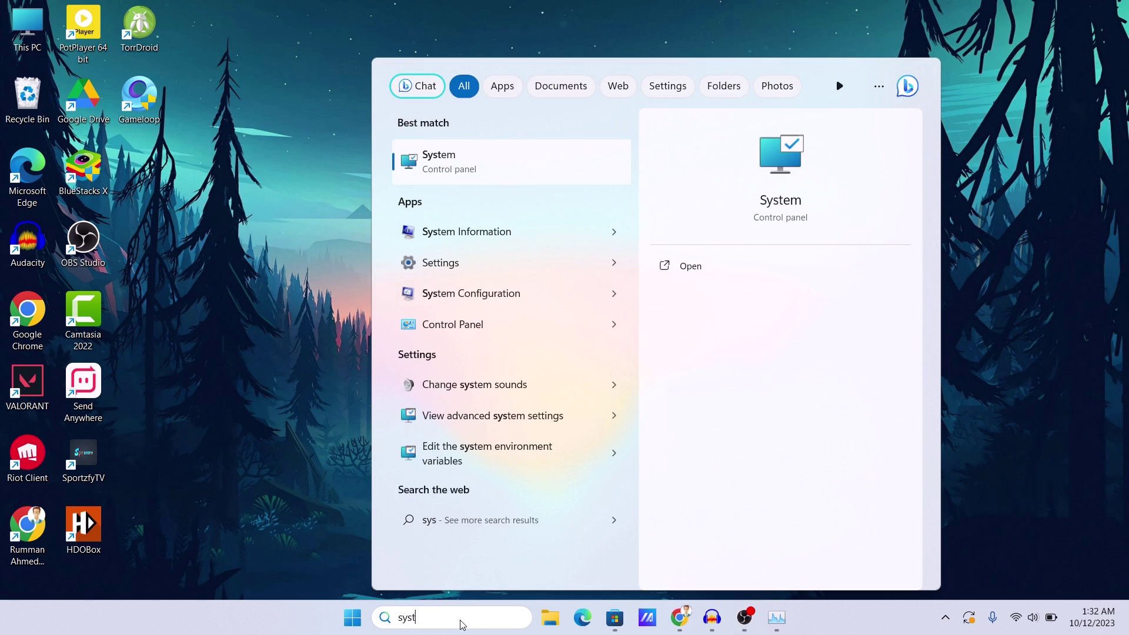
type("em")
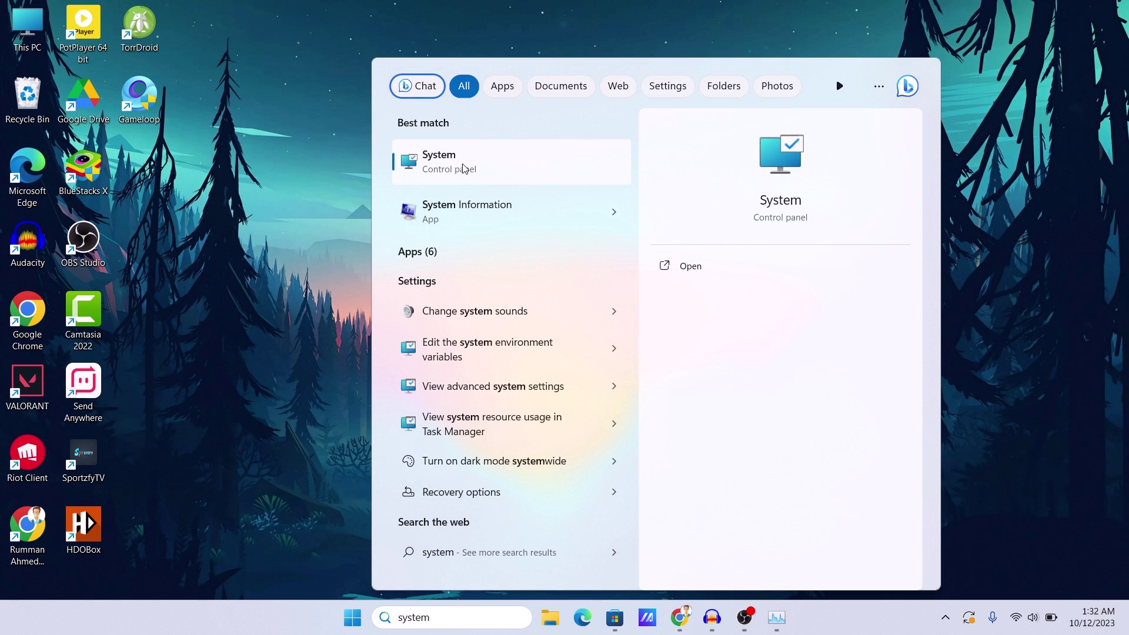
left_click(464, 167)
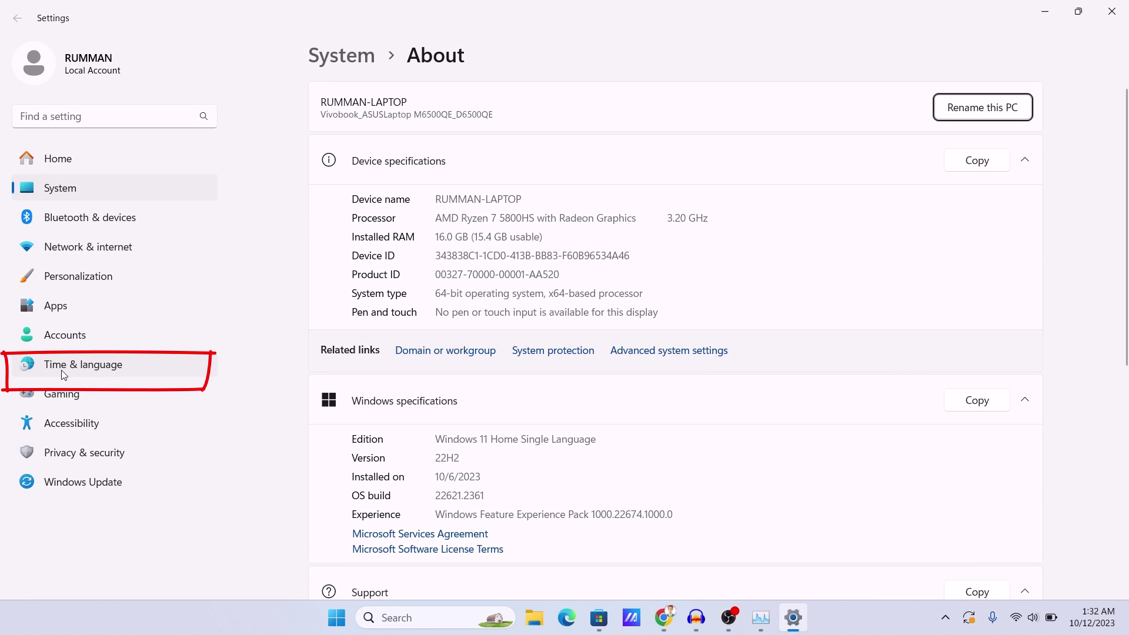
left_click(63, 374)
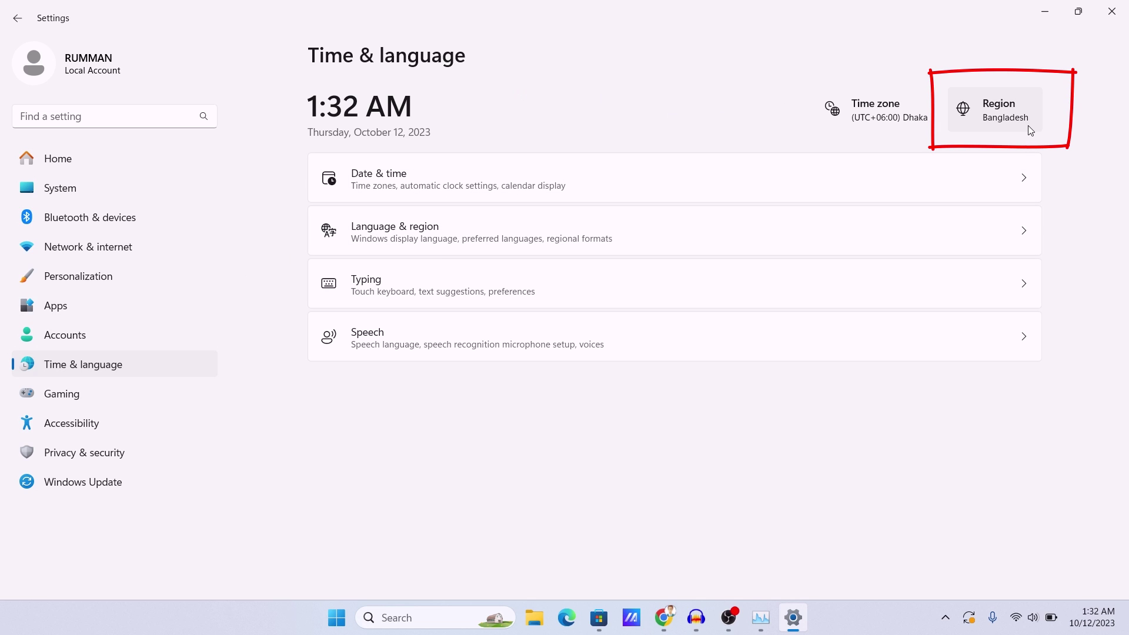
left_click(1015, 122)
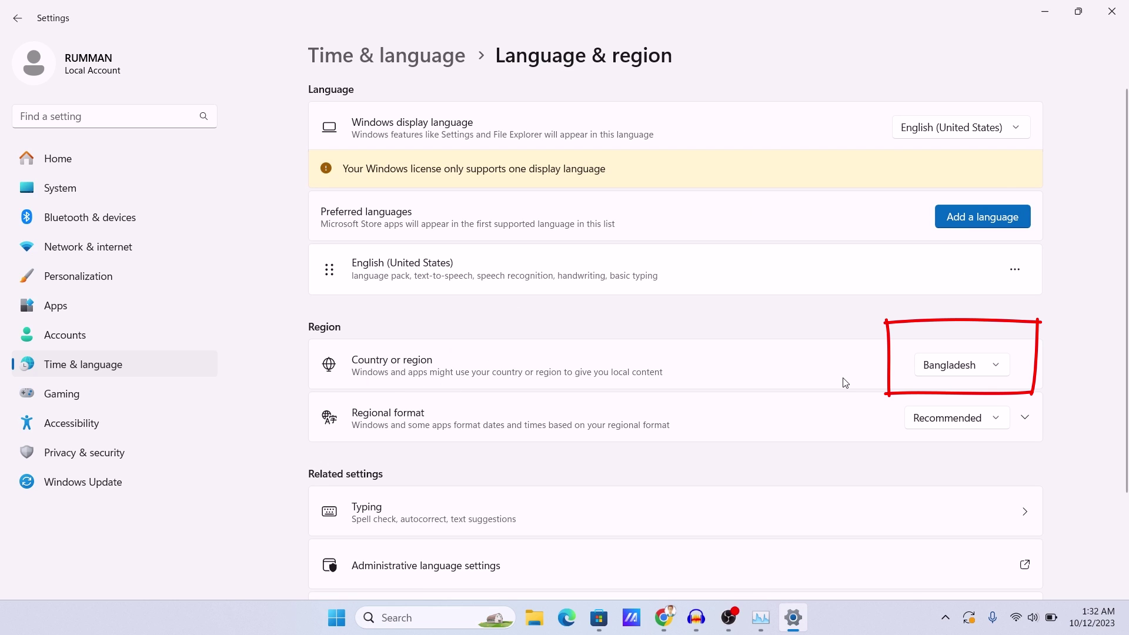
Set Country or region to United States and minimize Settings
left_click(971, 365)
key("u")
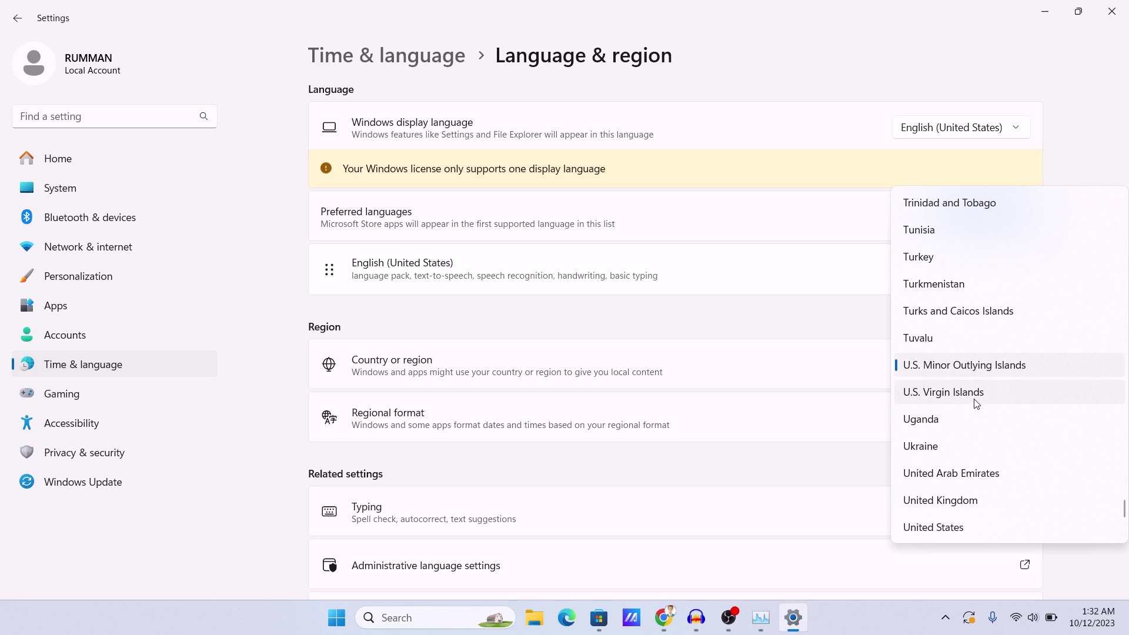
left_click(985, 528)
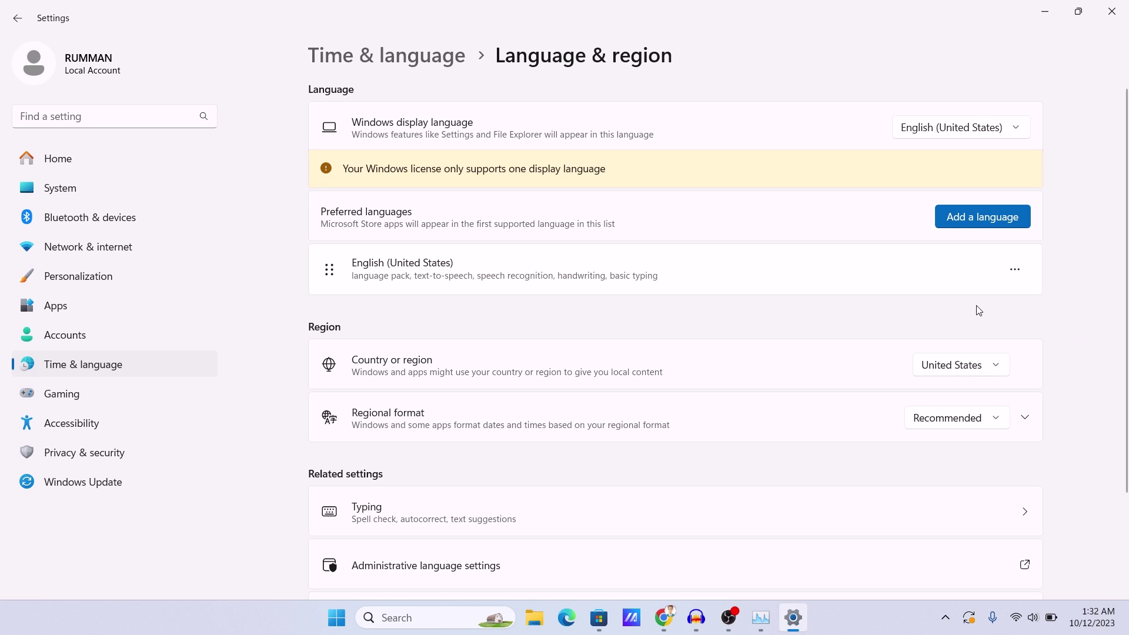
left_click(1045, 11)
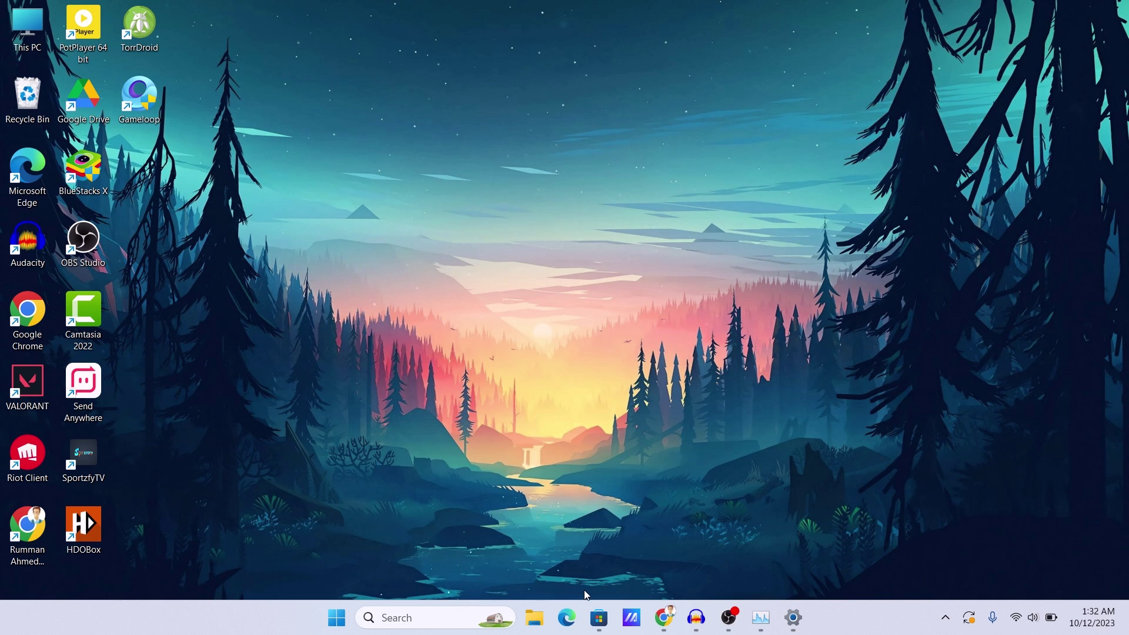
Close Microsoft Store from its taskbar preview and relaunch it from Windows Search
mouse_move(597, 617)
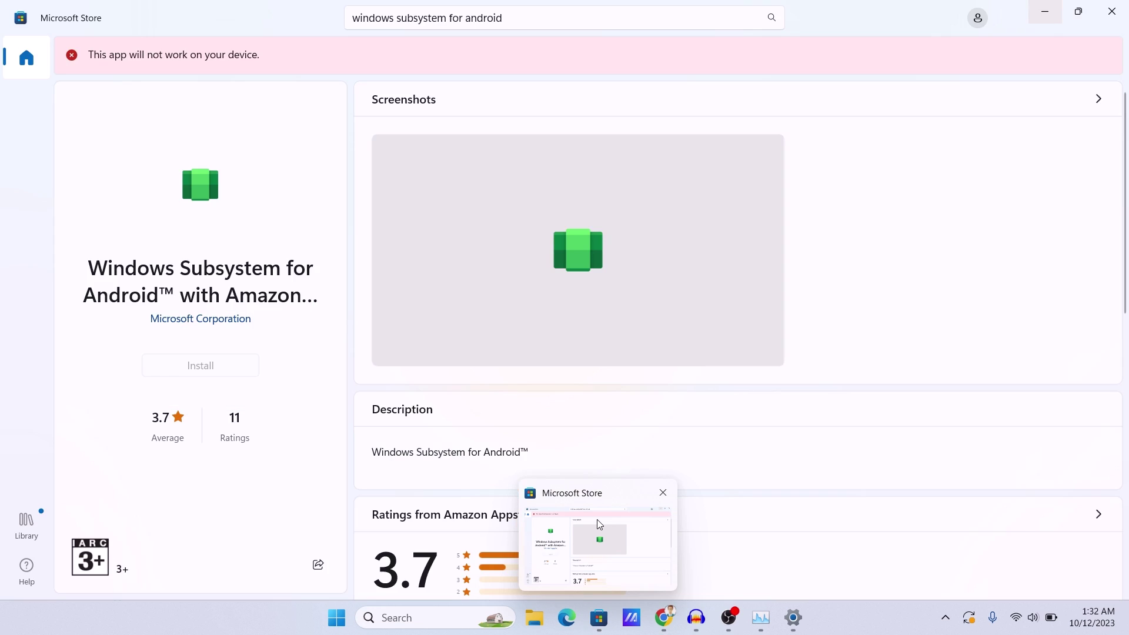
left_click(662, 493)
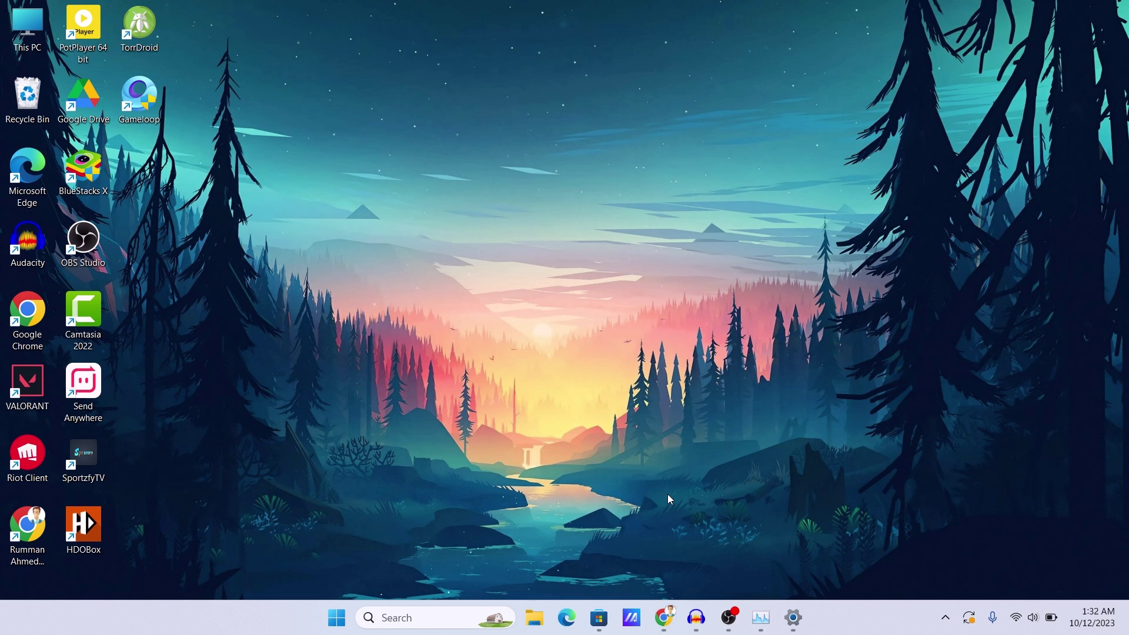
left_click(444, 624)
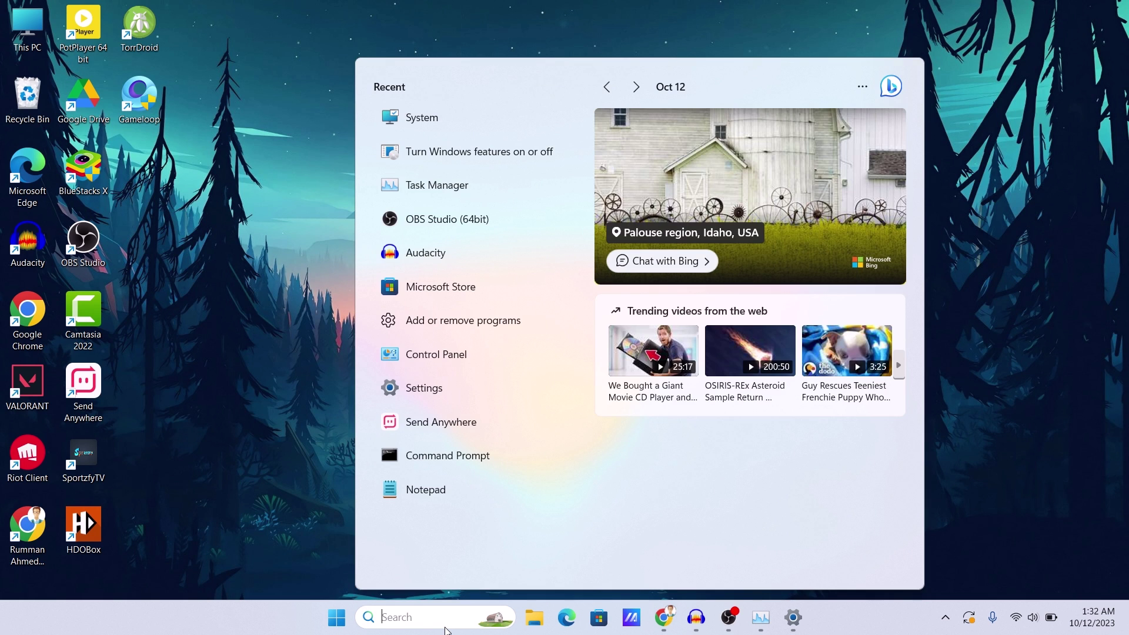
left_click(443, 287)
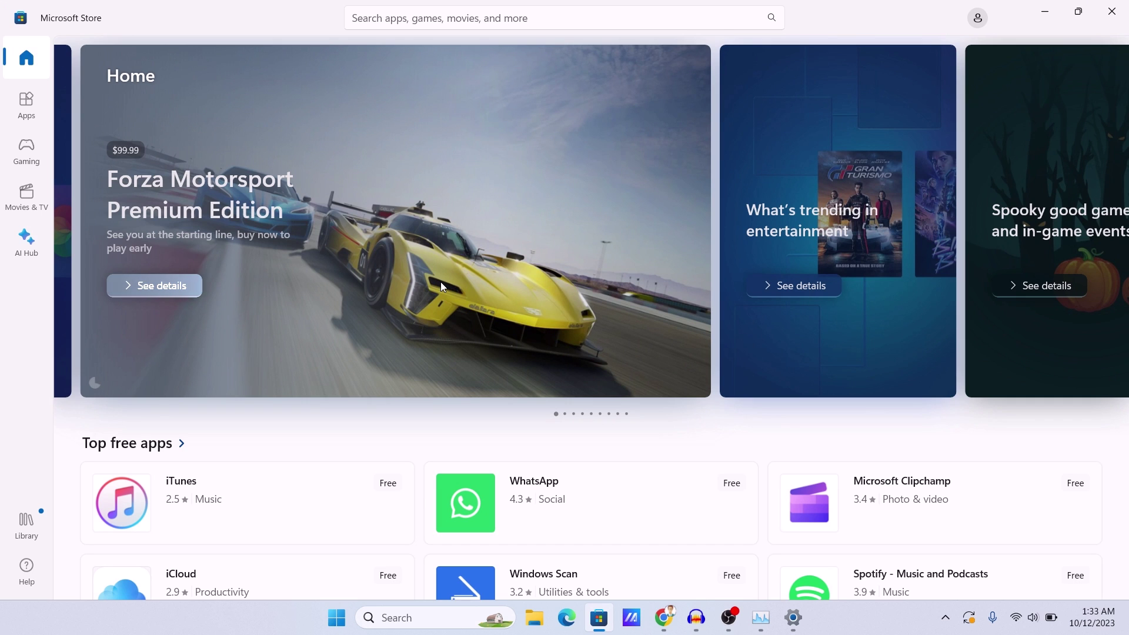
Open the Library and scroll its Apps list down to the Microsoft Store entry
left_click(32, 536)
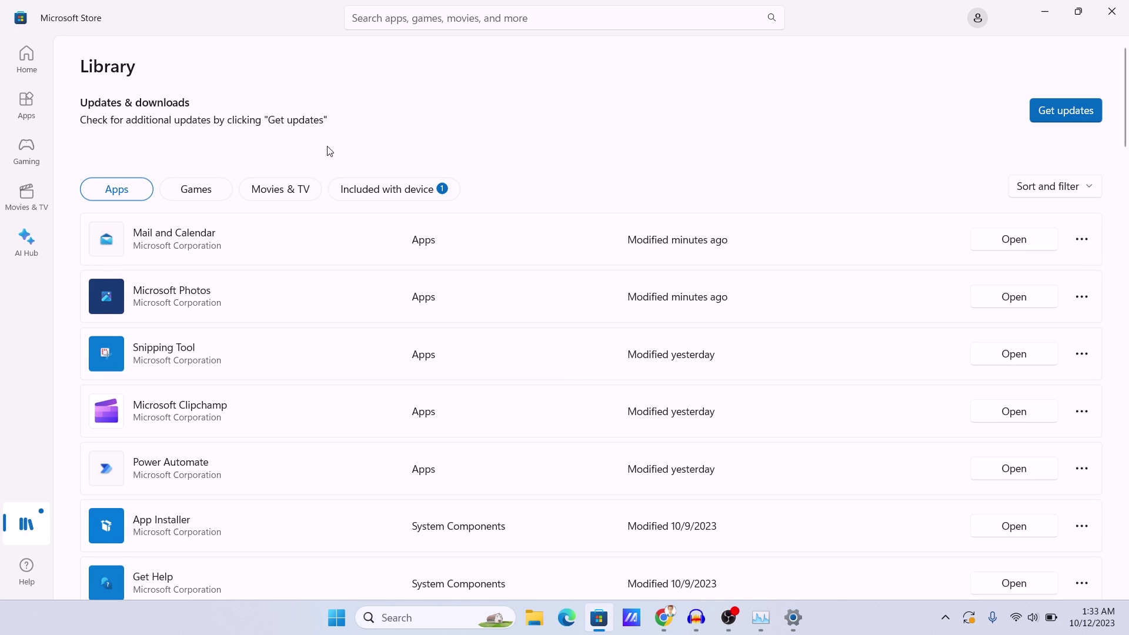
scroll(421, 324, "down", 7)
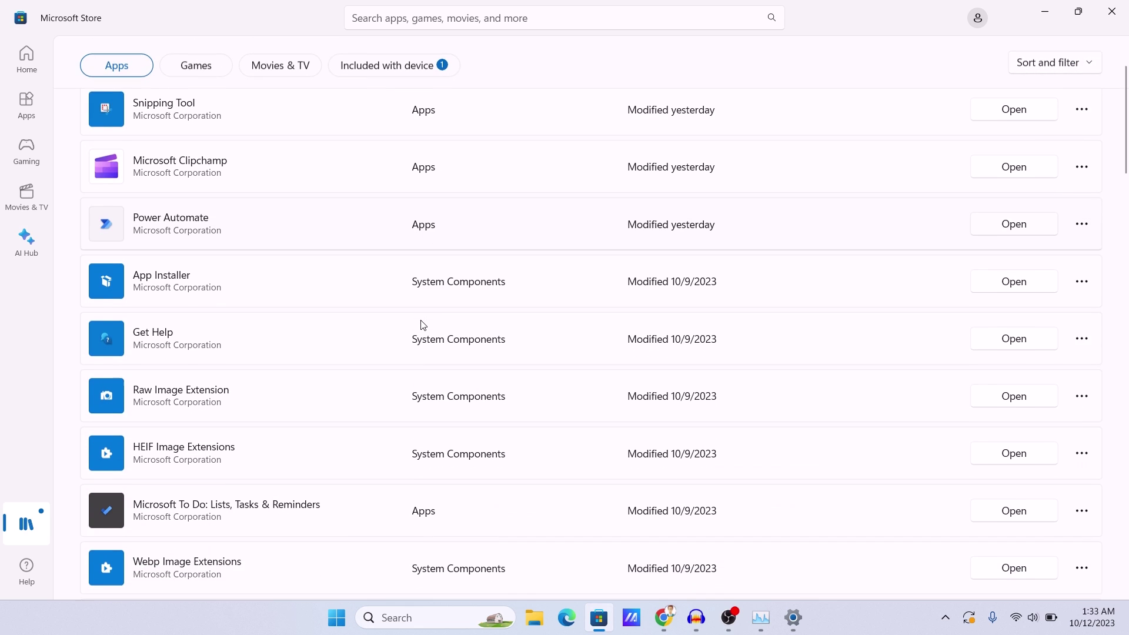
scroll(424, 325, "down", 7)
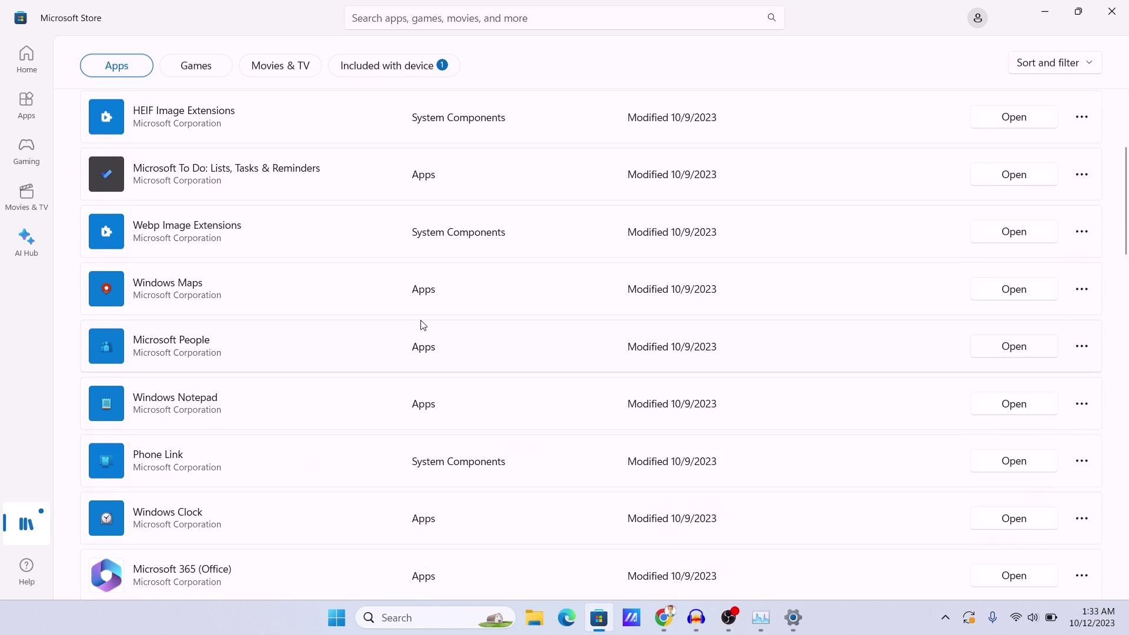
scroll(424, 325, "down", 7)
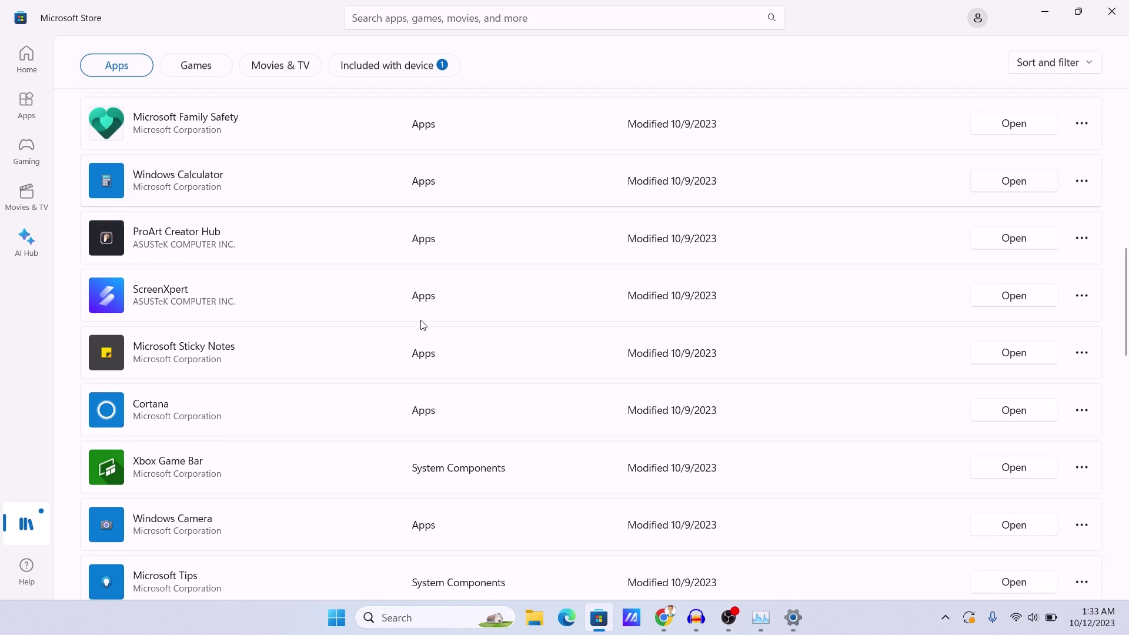
scroll(423, 326, "down", 4)
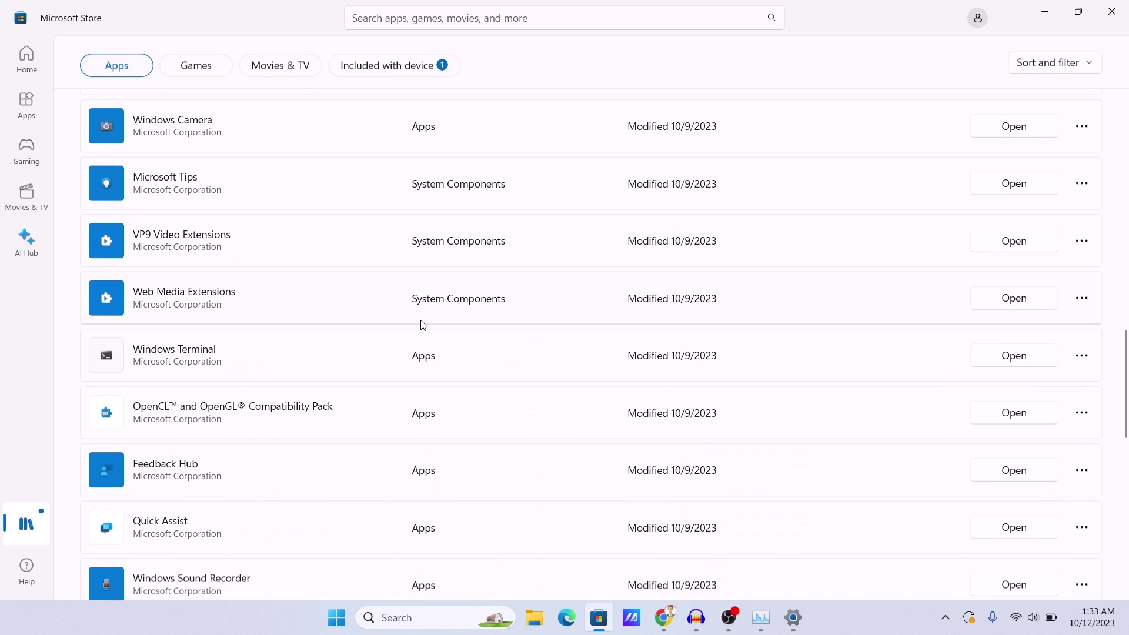
scroll(422, 325, "down", 9)
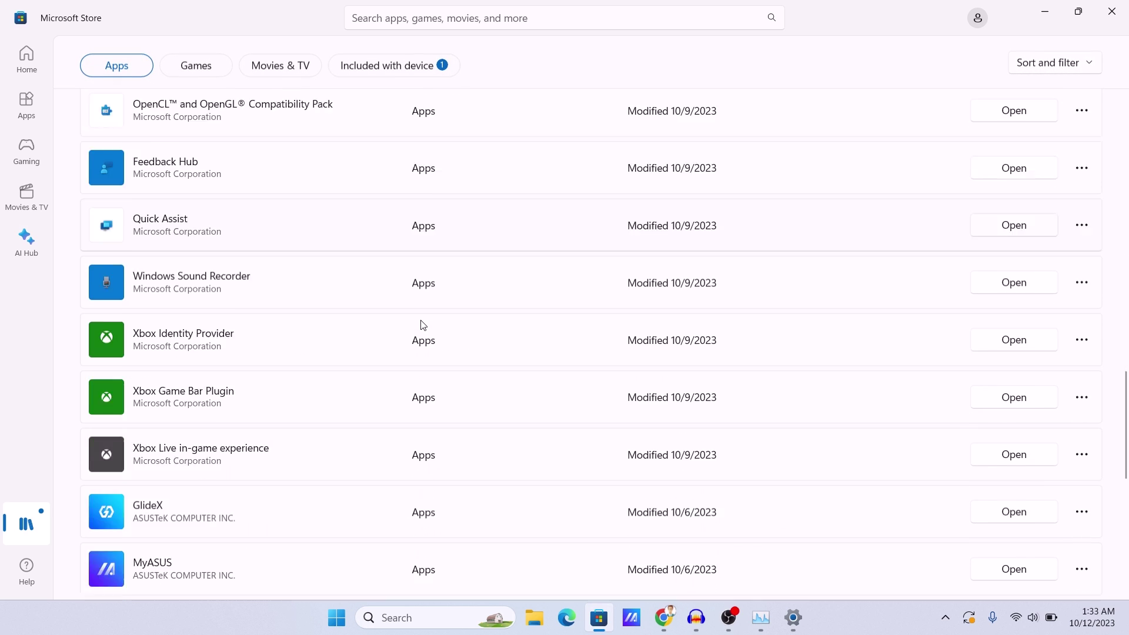
scroll(422, 324, "down", 3)
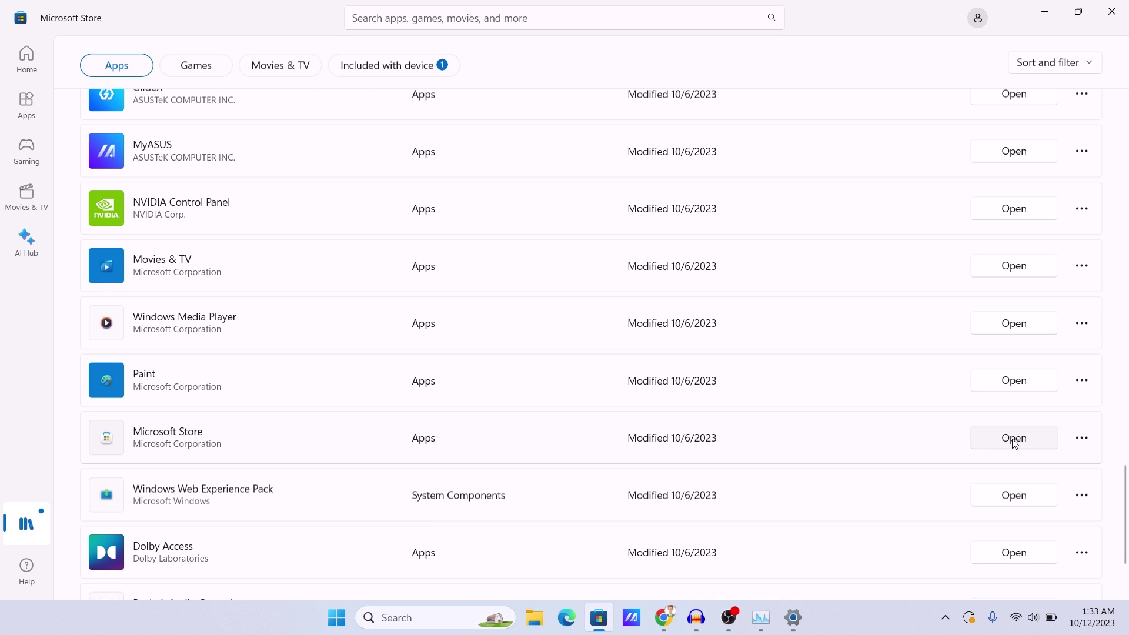
Open the Store from its Library row, search 'windows subsystem for android', then switch to Chrome
left_click(1015, 440)
left_click(429, 21)
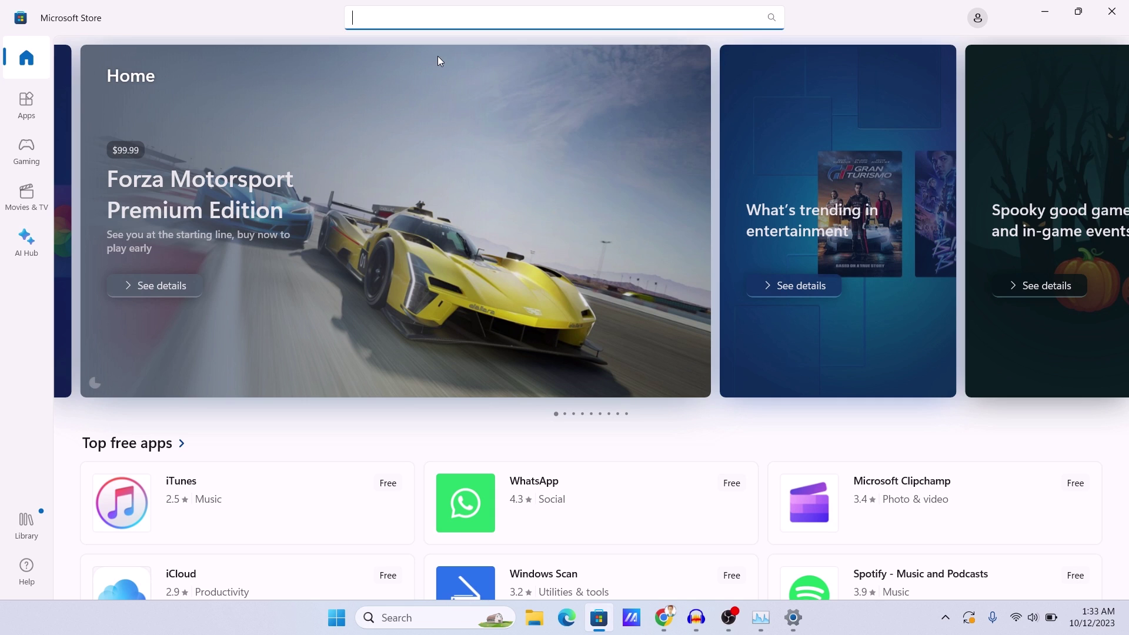
type("windows subsystem for android")
key("Return")
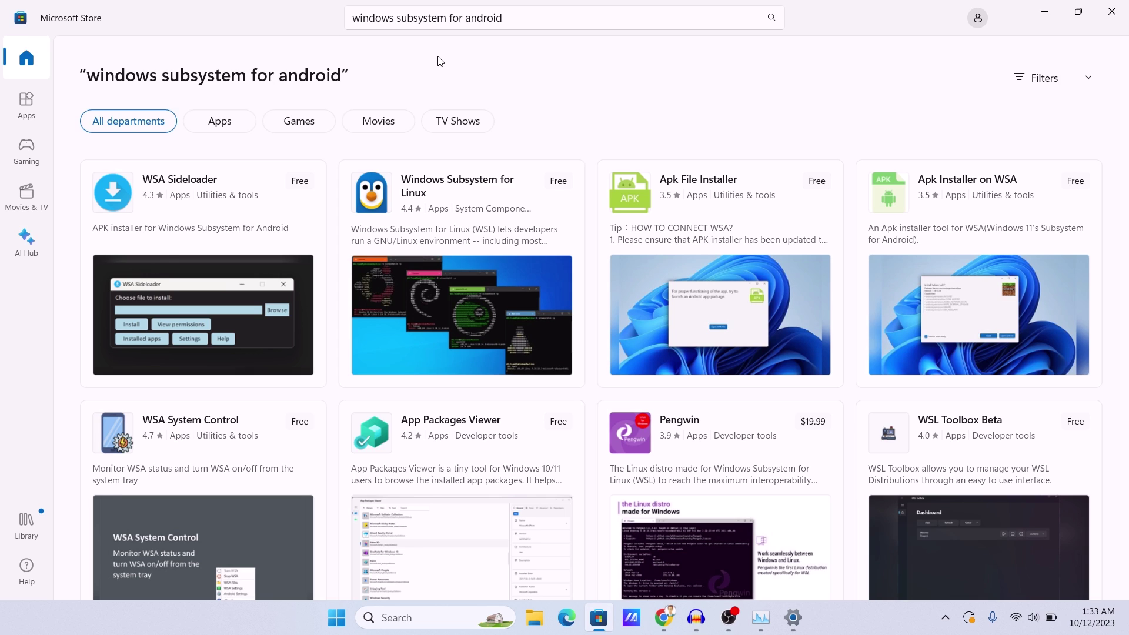
left_click(665, 617)
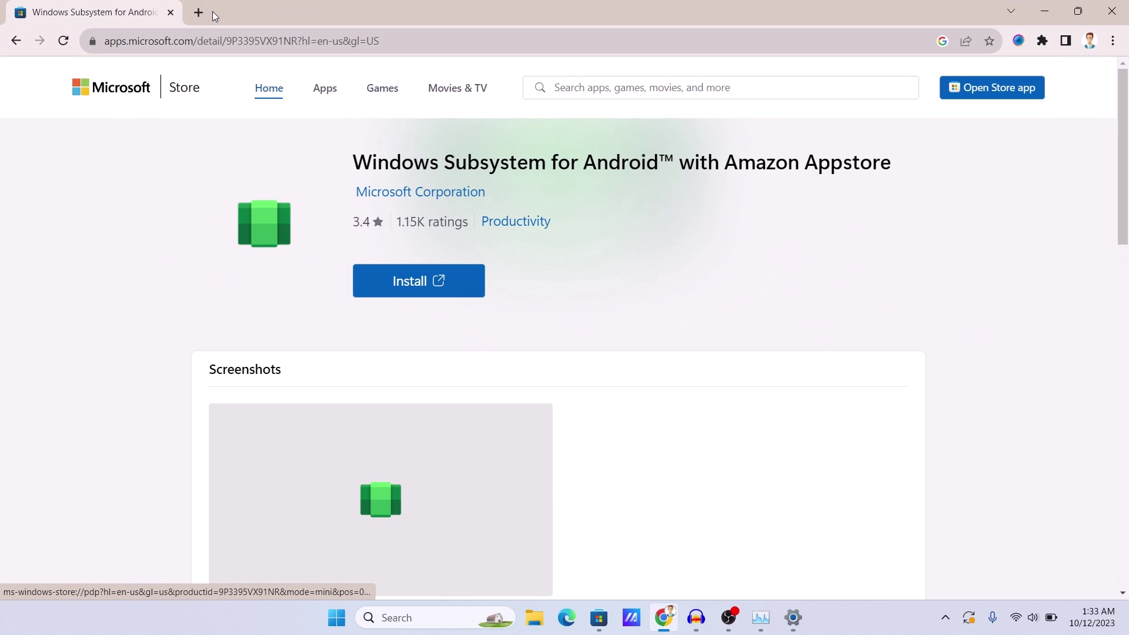
left_click(205, 13)
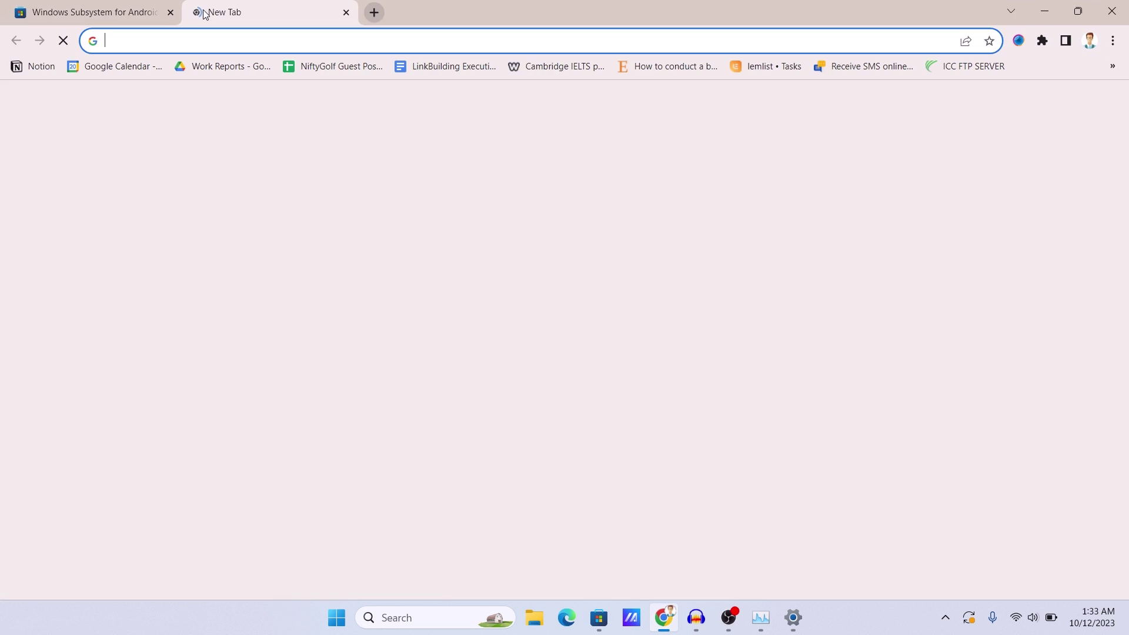
left_click(171, 13)
type("windows")
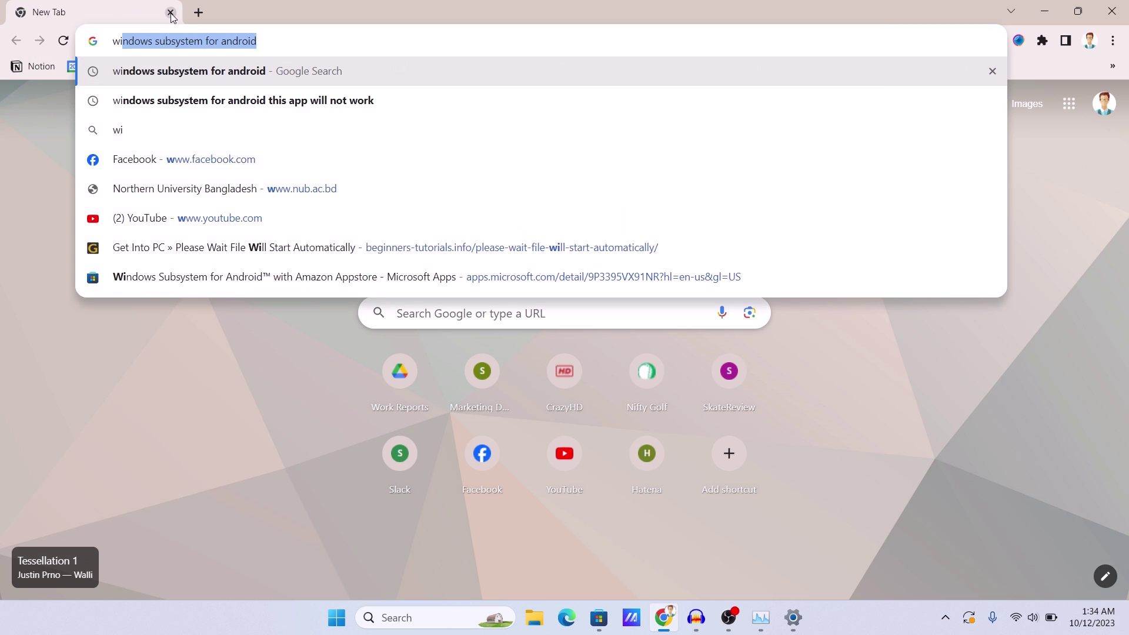
key("Right")
key("Return")
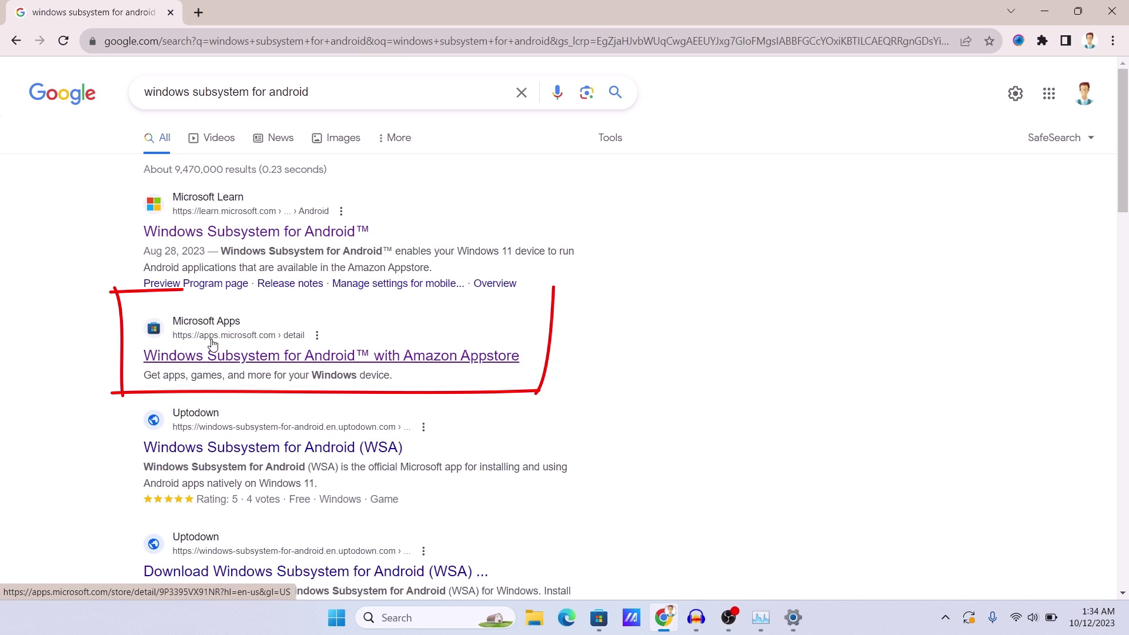
left_click(275, 358)
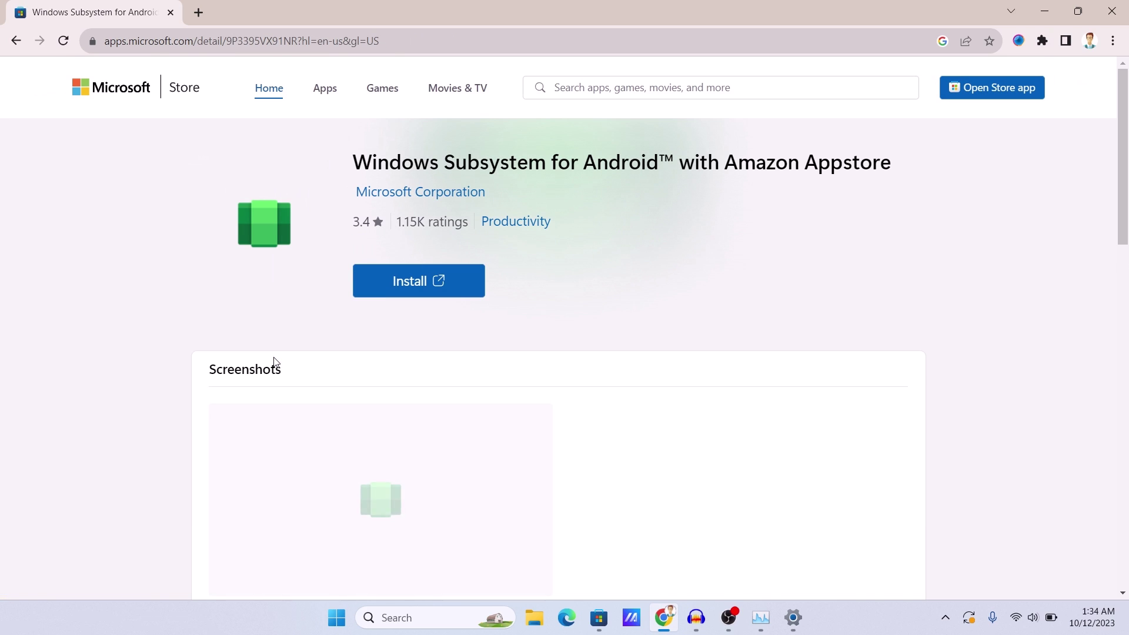
Install Windows Subsystem for Android with Amazon Appstore through the Store, dismissing the Appstore dialog
left_click(425, 289)
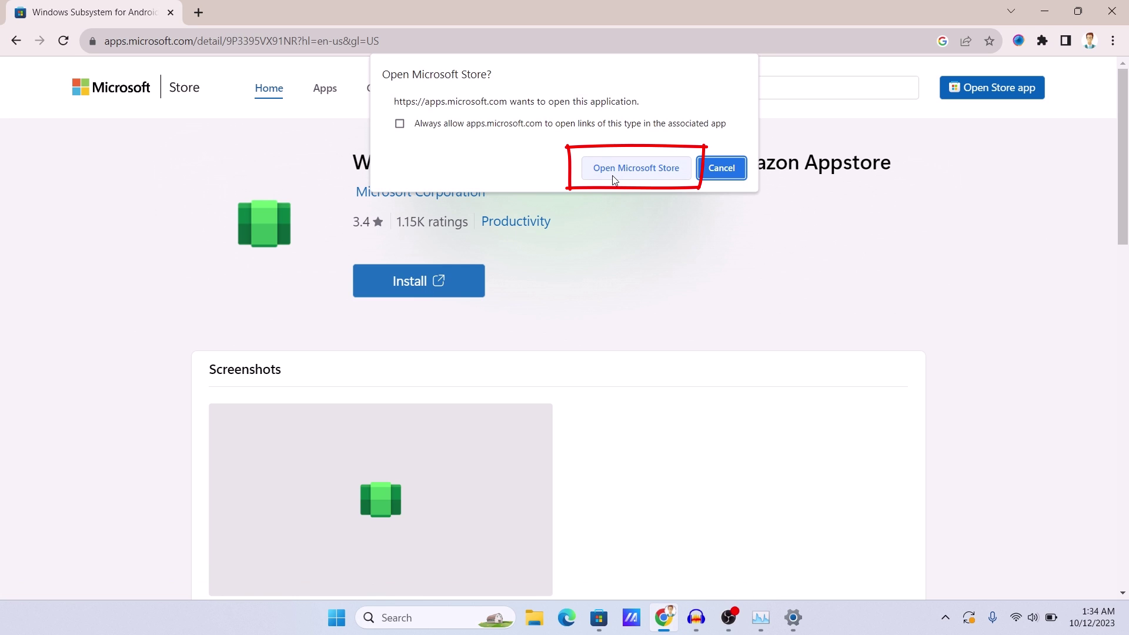
left_click(612, 174)
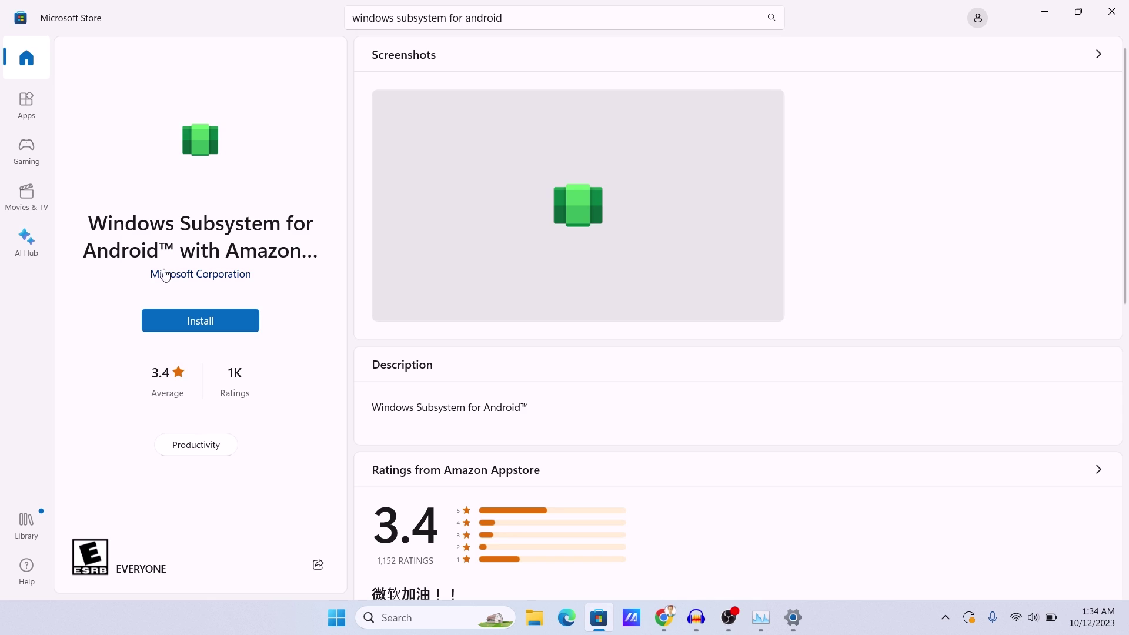
left_click(222, 329)
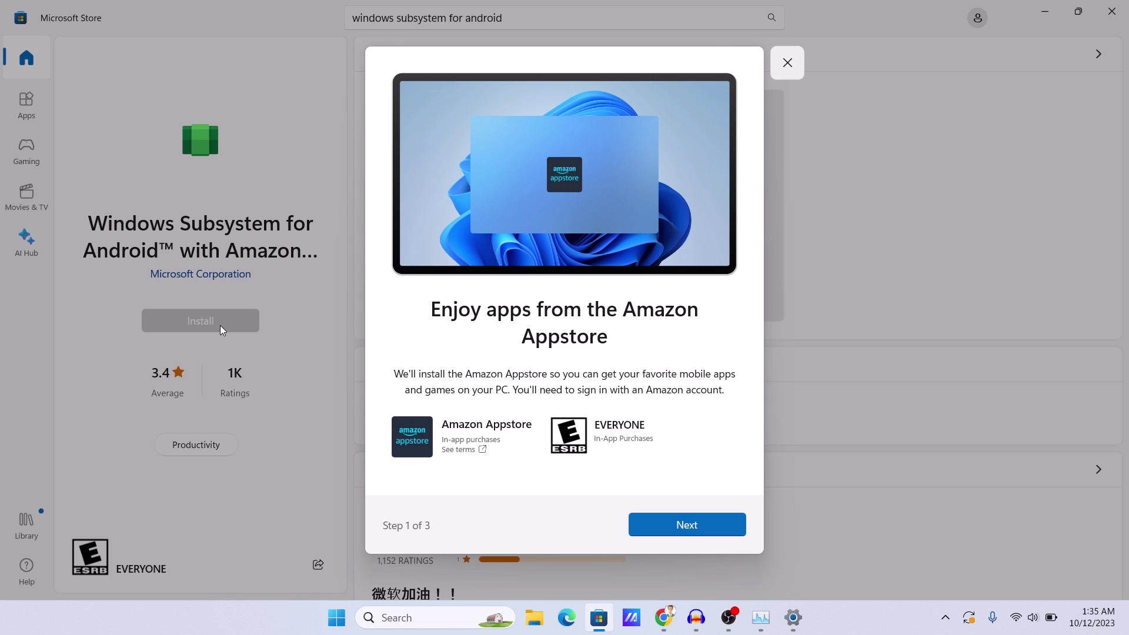
key("Escape")
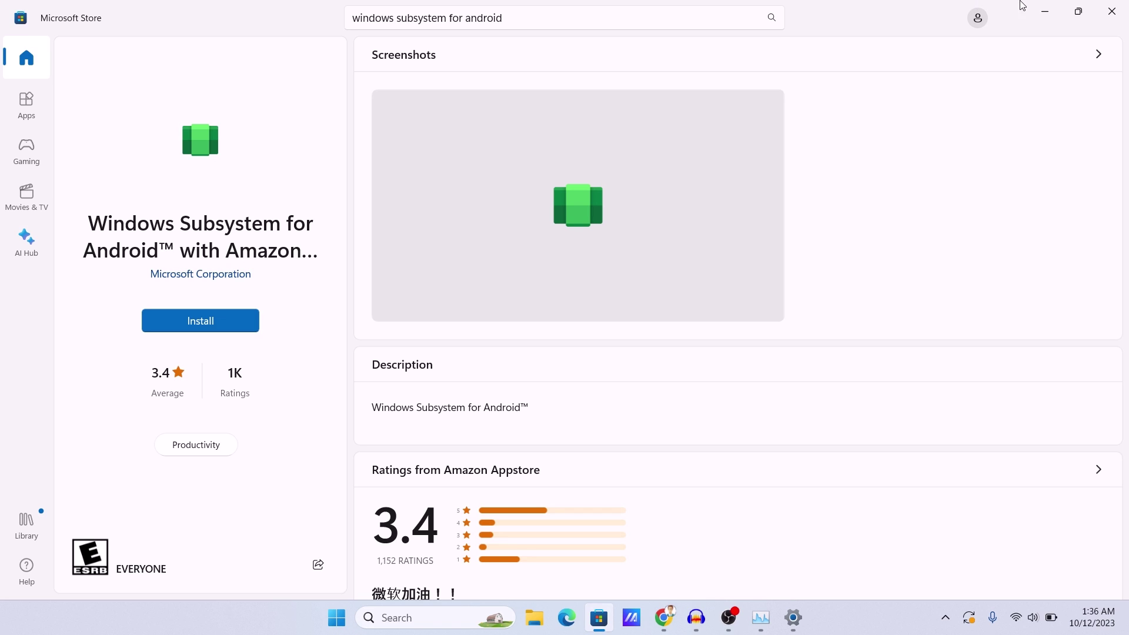
Open the store.rg-adguard.net link generator in Microsoft Edge
left_click(1048, 7)
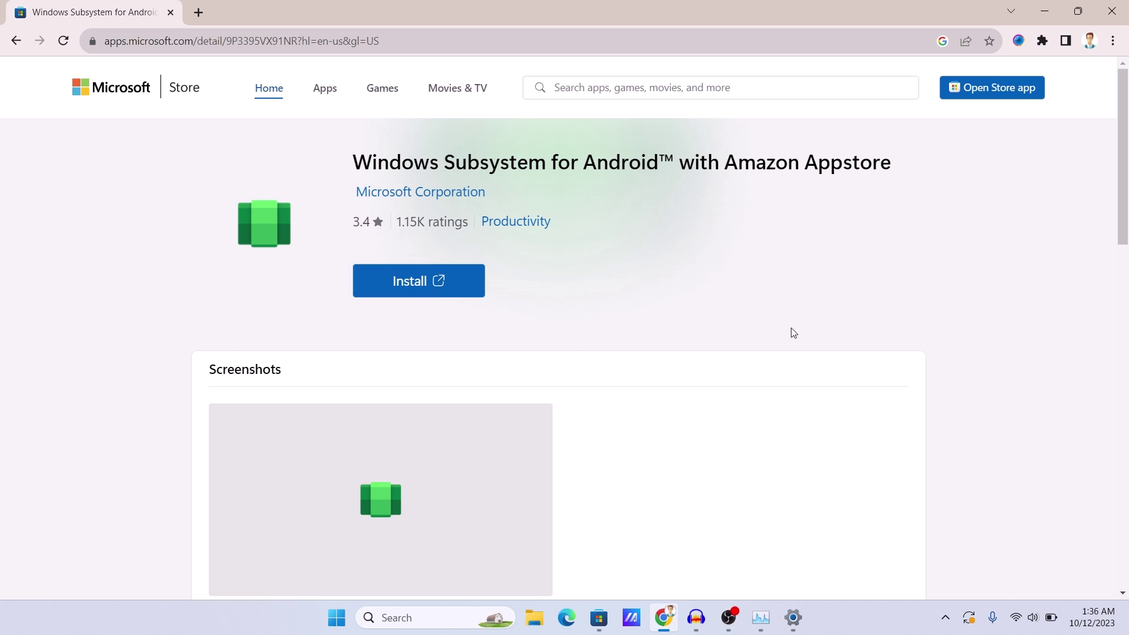
left_click(568, 620)
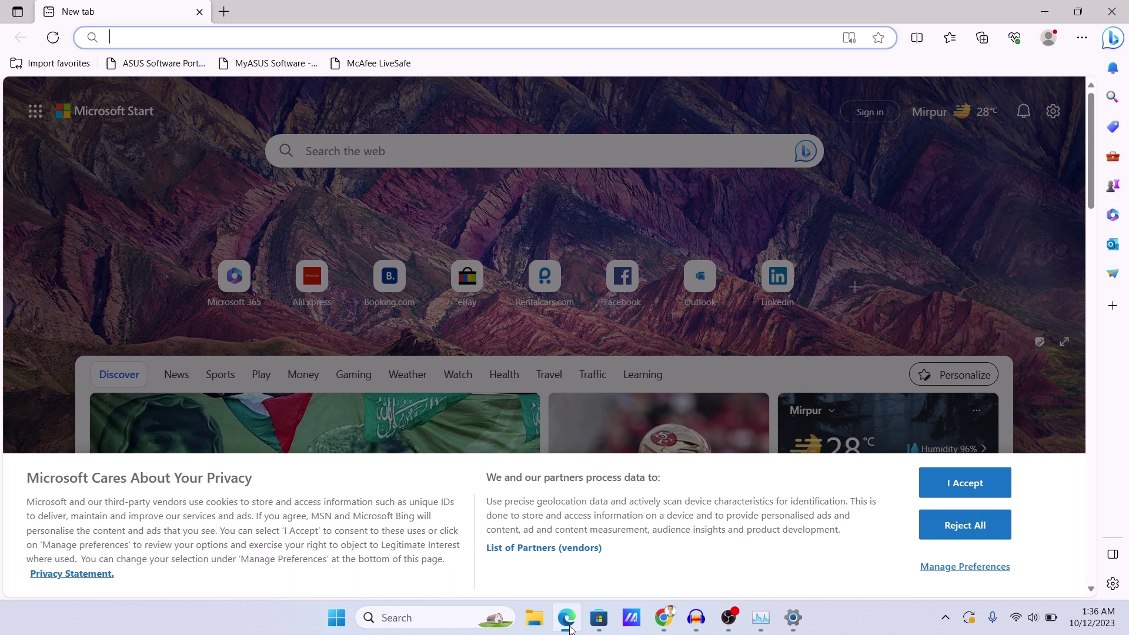
type("store")
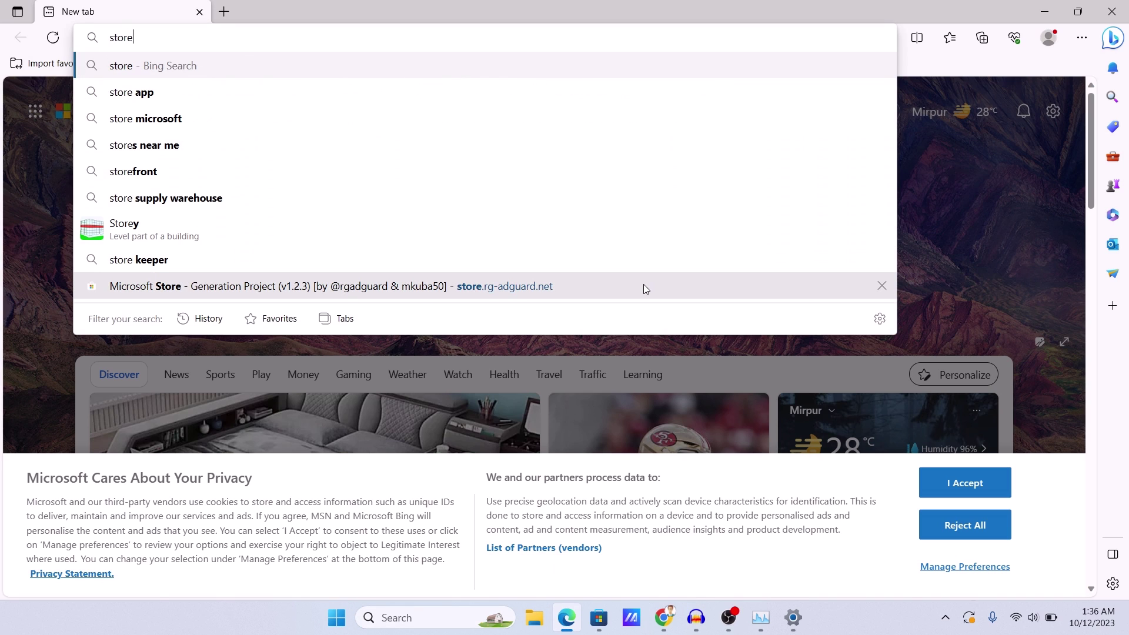
left_click(597, 293)
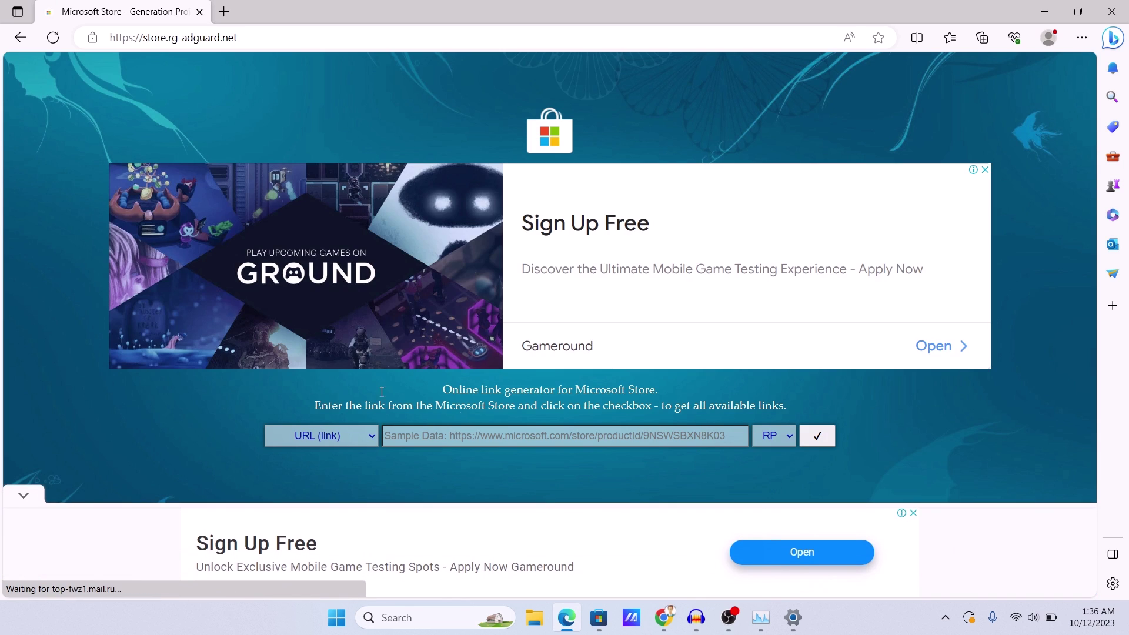
left_click(24, 495)
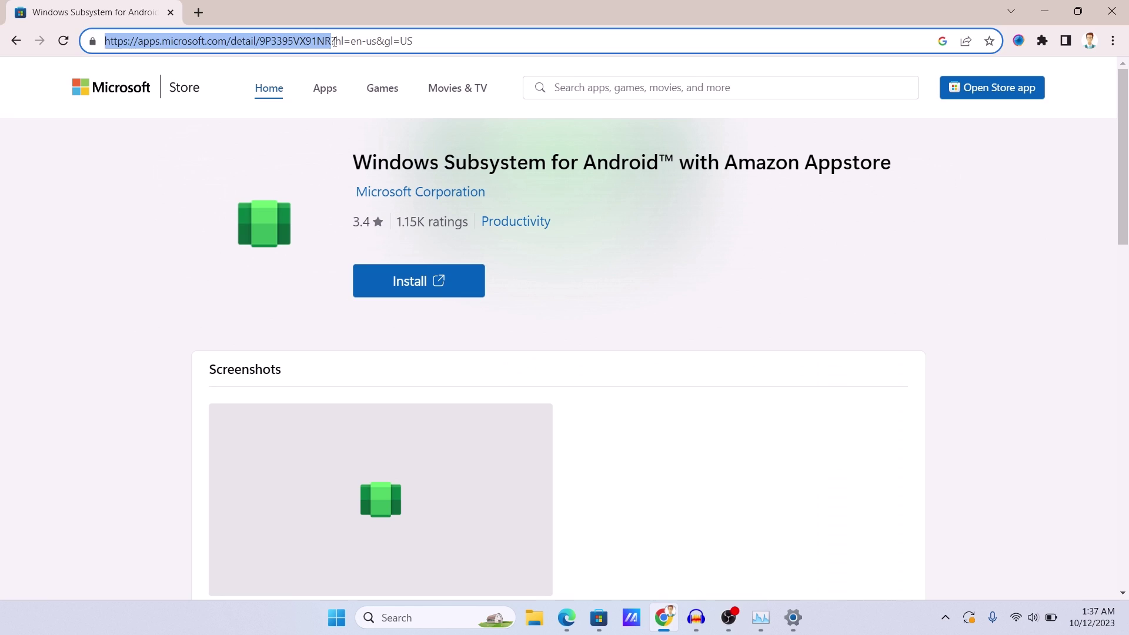
Paste the Windows Subsystem for Android Store URL and generate its download links
left_click(575, 614)
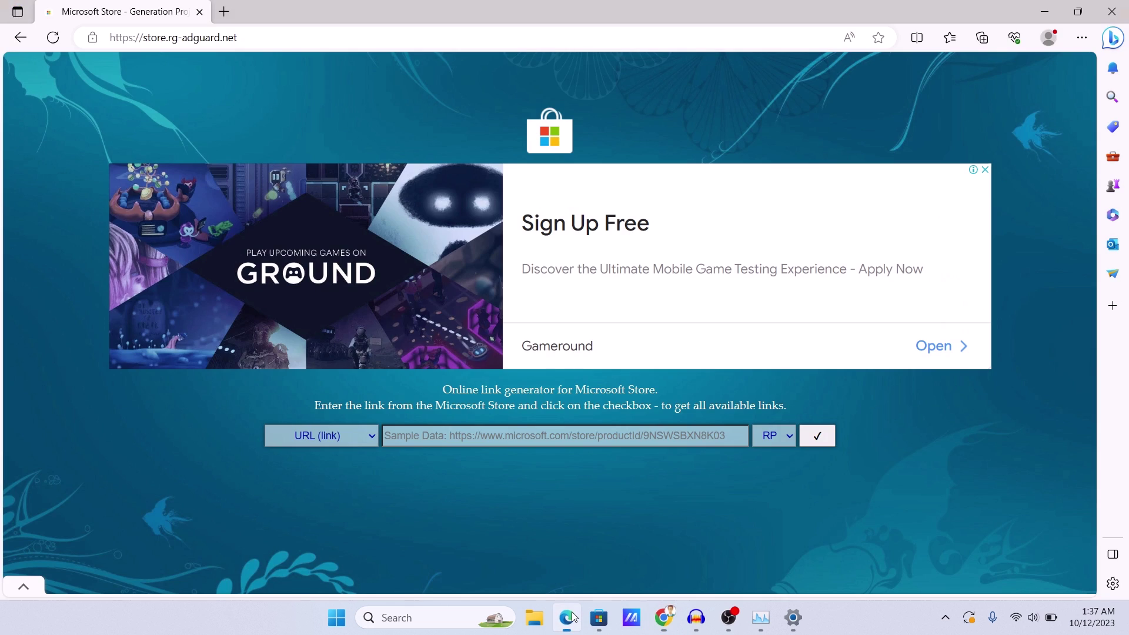
left_click(395, 438)
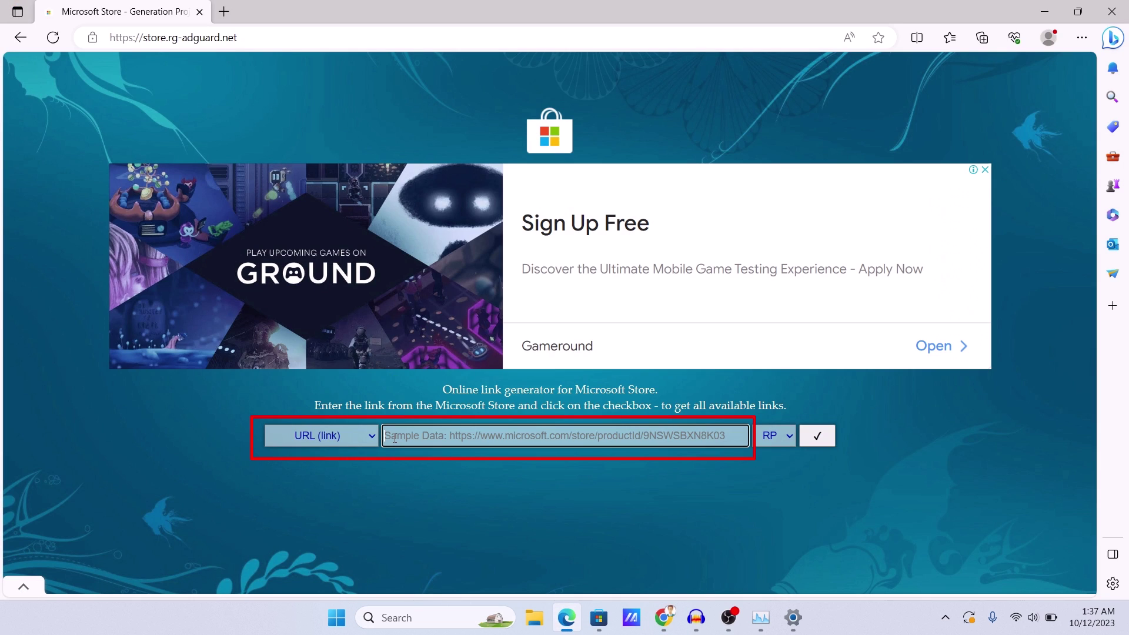
type("https://apps.microsoft.com/detail/9P3395VX91NR")
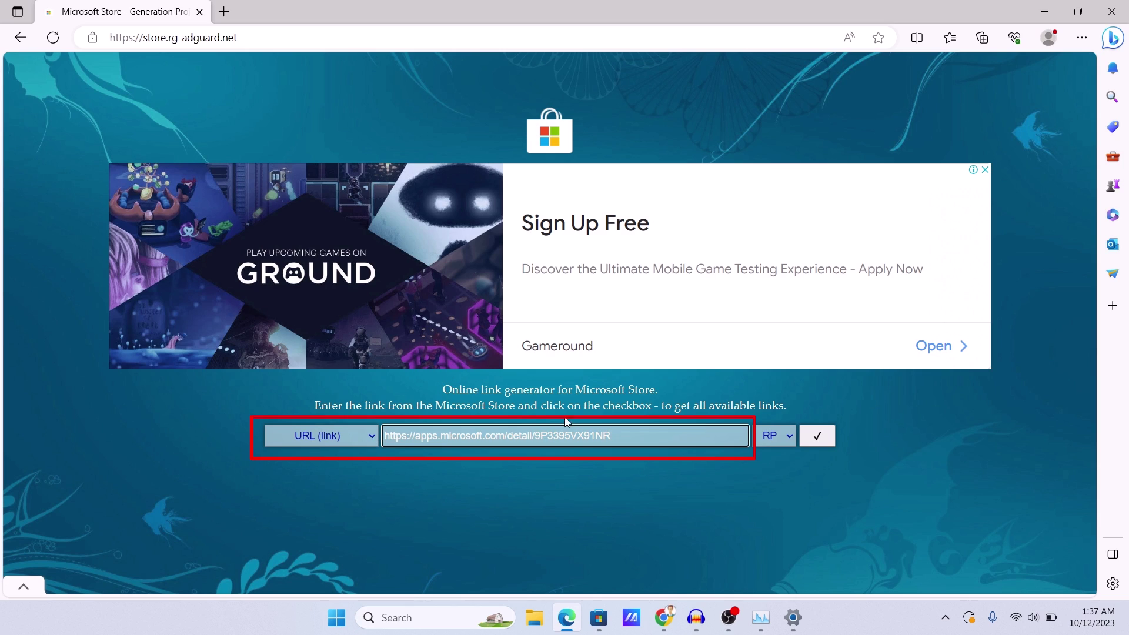
left_click(821, 443)
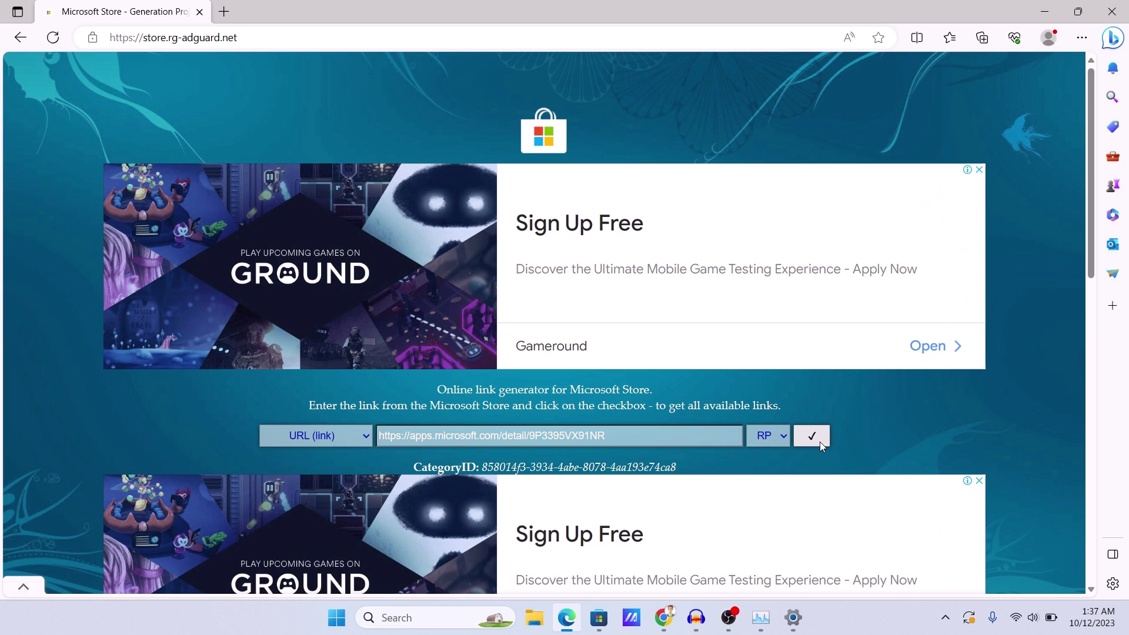
Download the 2308.40000.4.0 Windows Subsystem for Android msixbundle from the page
scroll(820, 442, "down", 2)
scroll(822, 445, "down", 1)
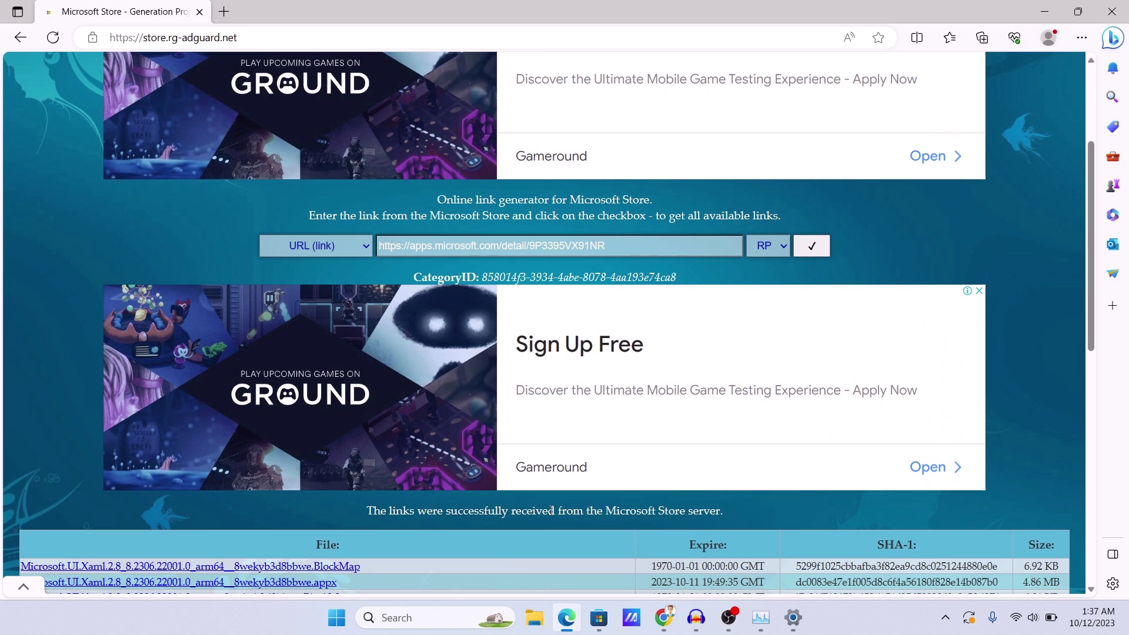
scroll(551, 510, "down", 7)
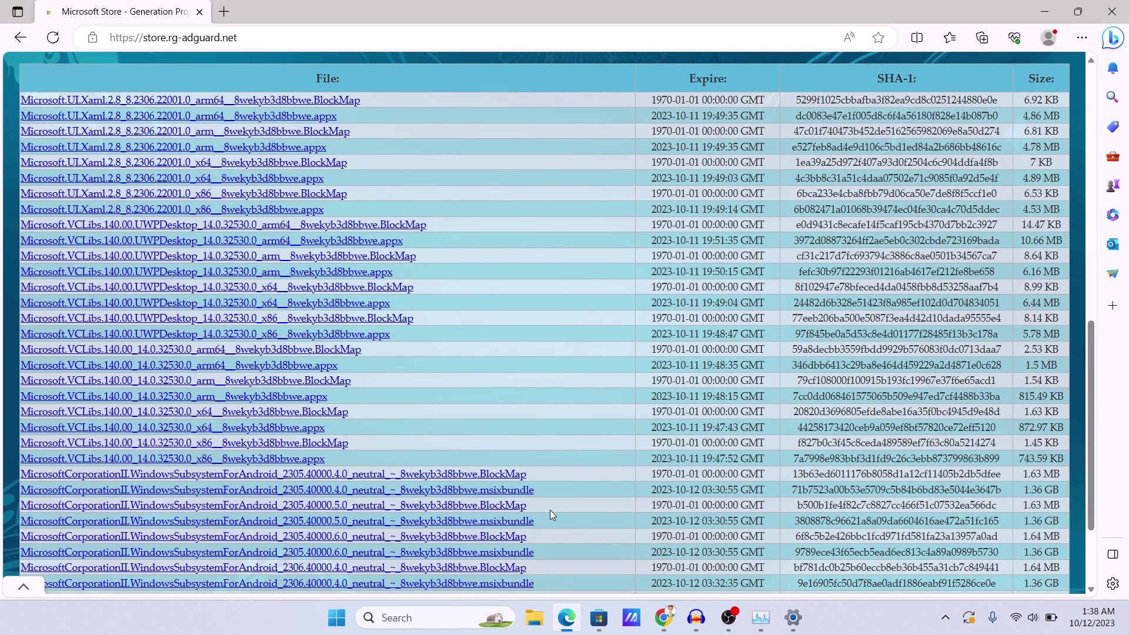
scroll(550, 513, "down", 2)
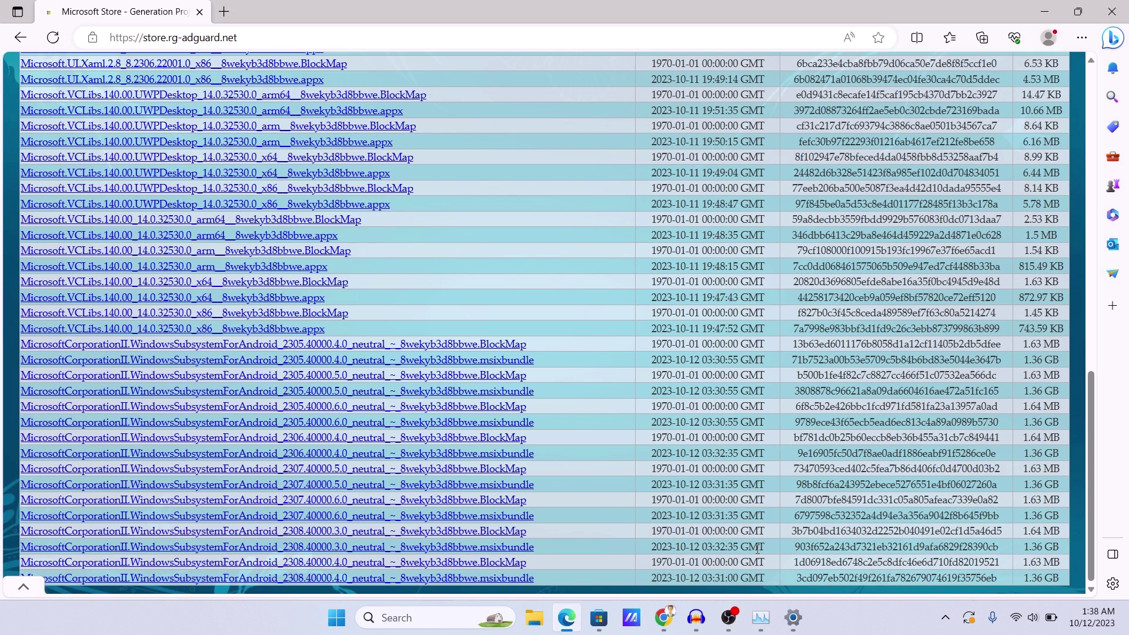
left_click(433, 582)
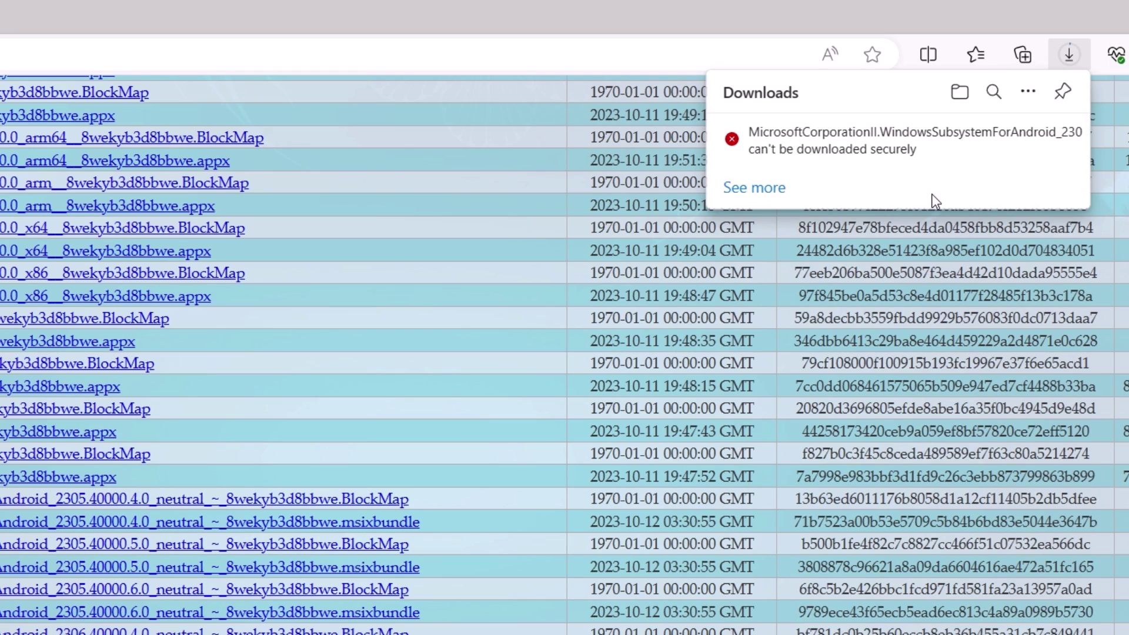
Keep the blocked 1.4 GB package download despite the insecure-download warning
left_click(765, 187)
left_click(1049, 138)
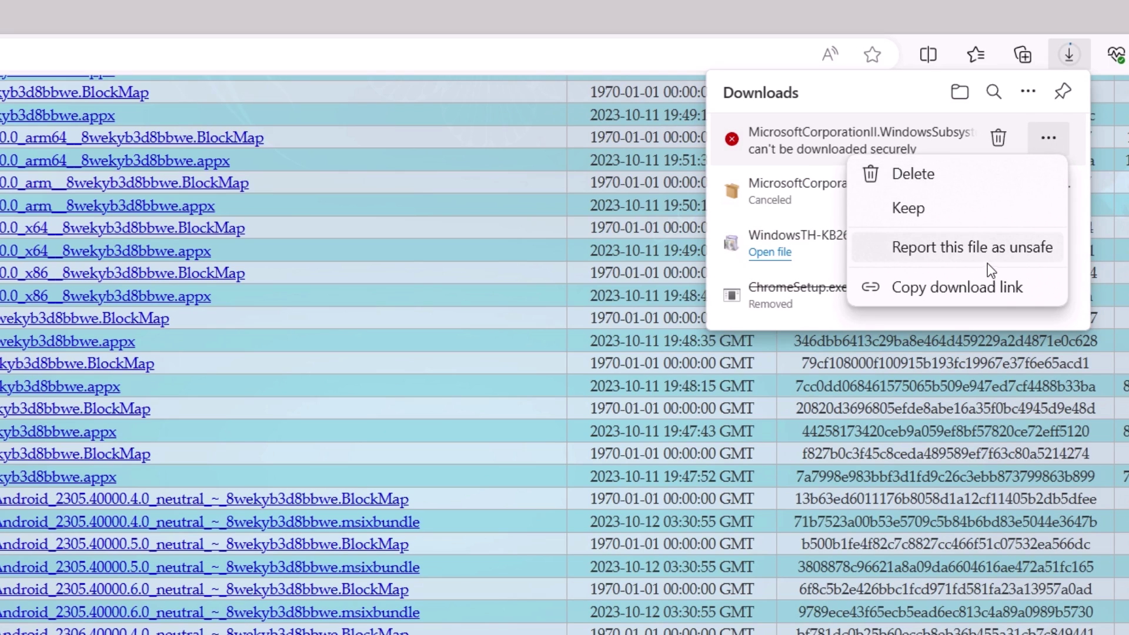
left_click(967, 210)
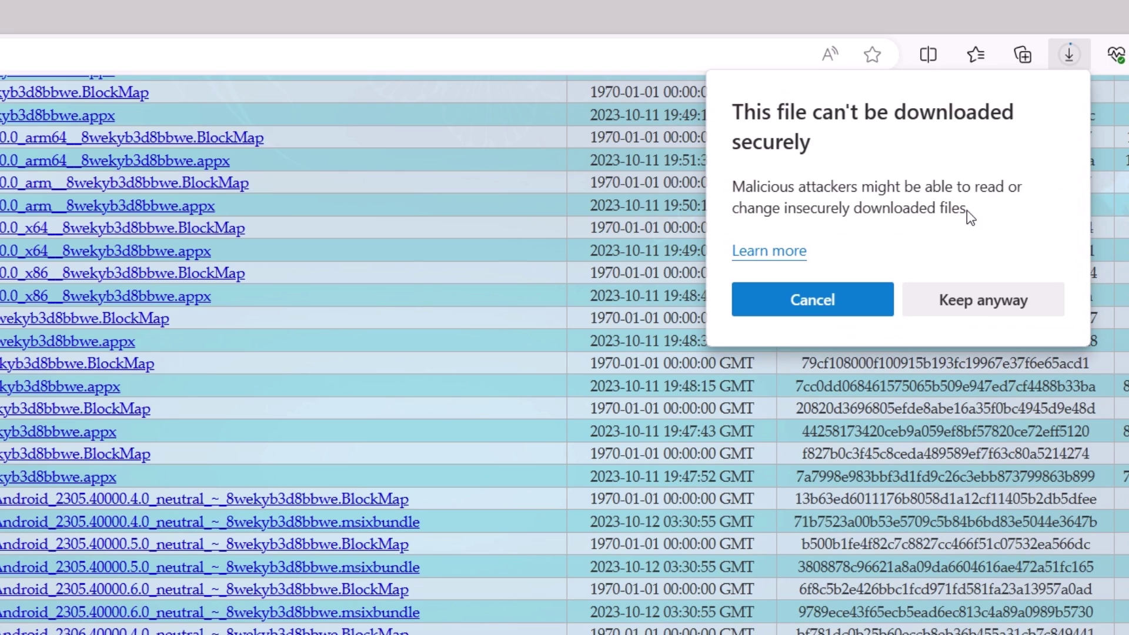
left_click(961, 306)
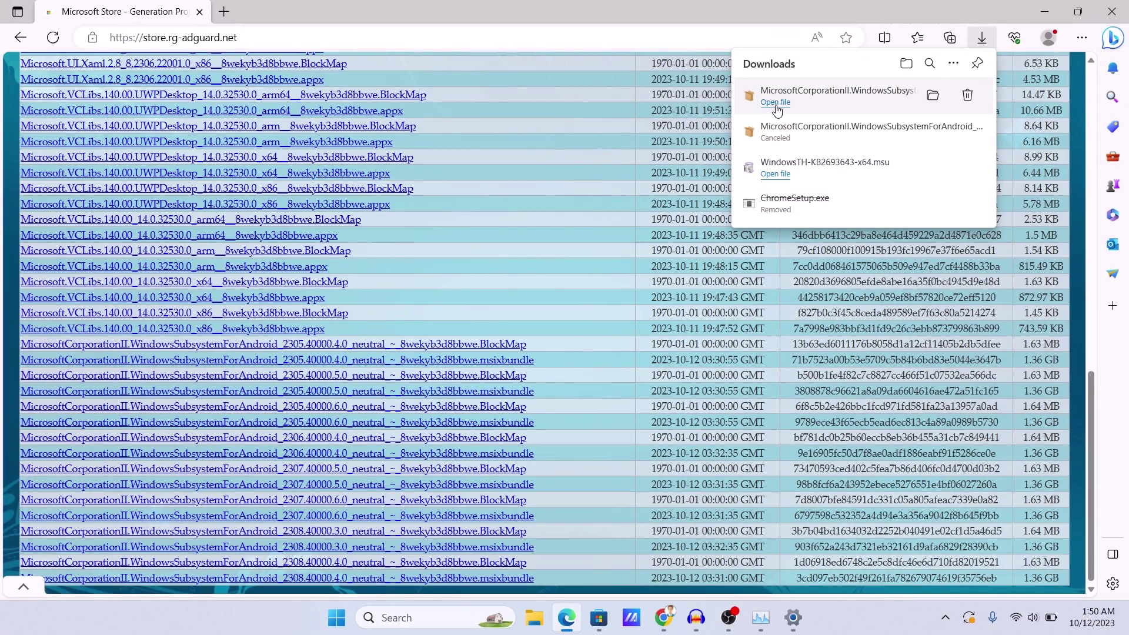
Copy the msixbundle's full path from the Downloads folder, then show the desktop
left_click(935, 97)
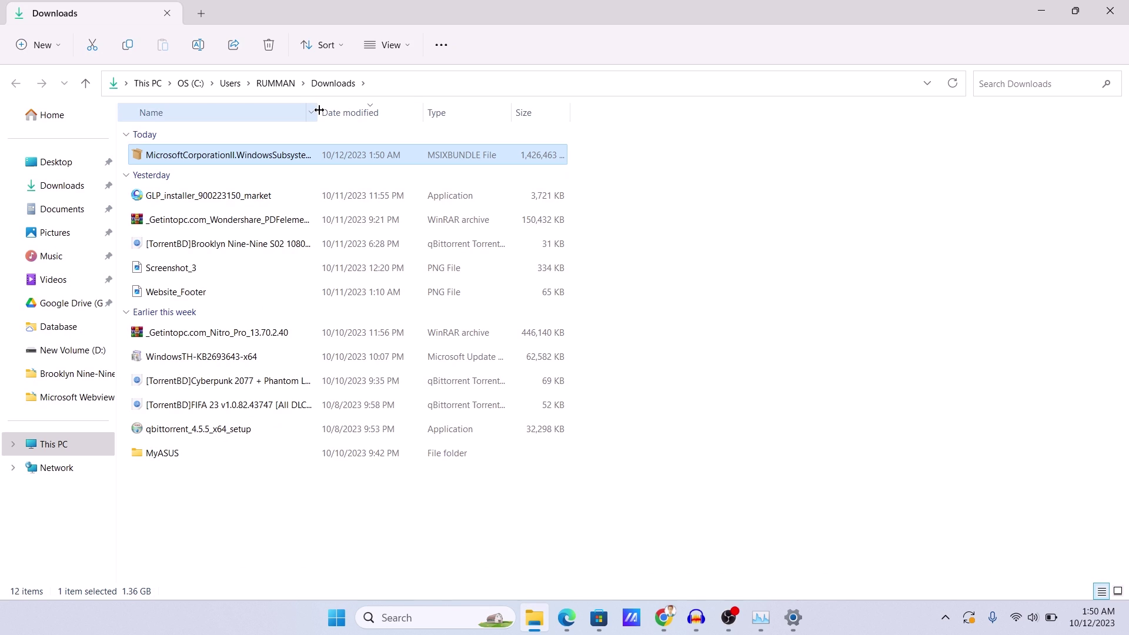
left_click_drag(318, 107, 393, 109)
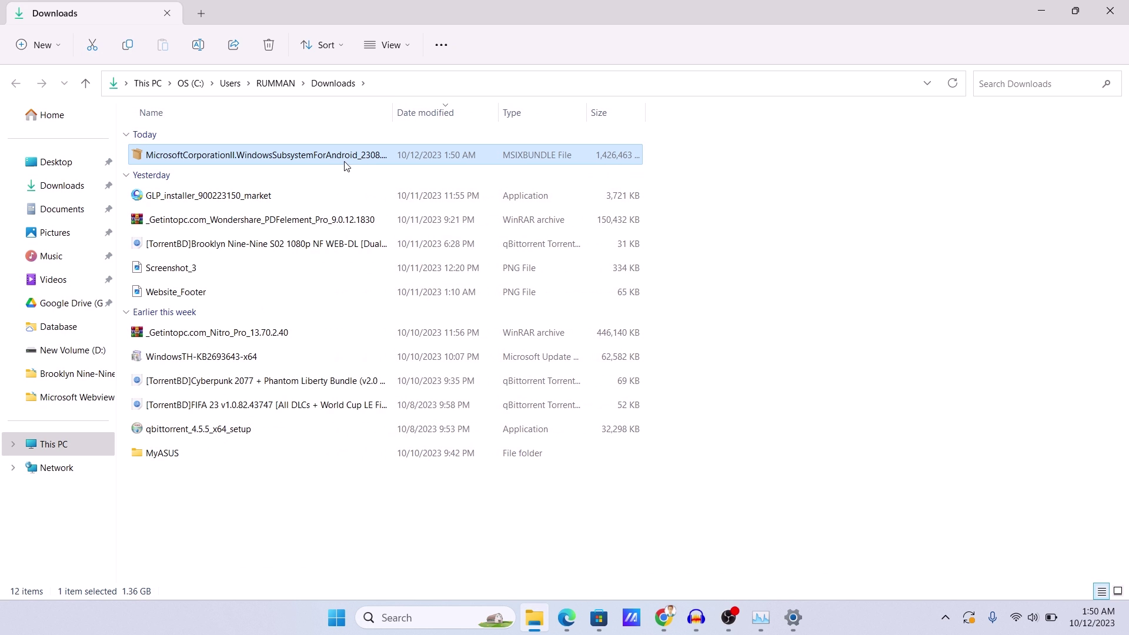
right_click(314, 159)
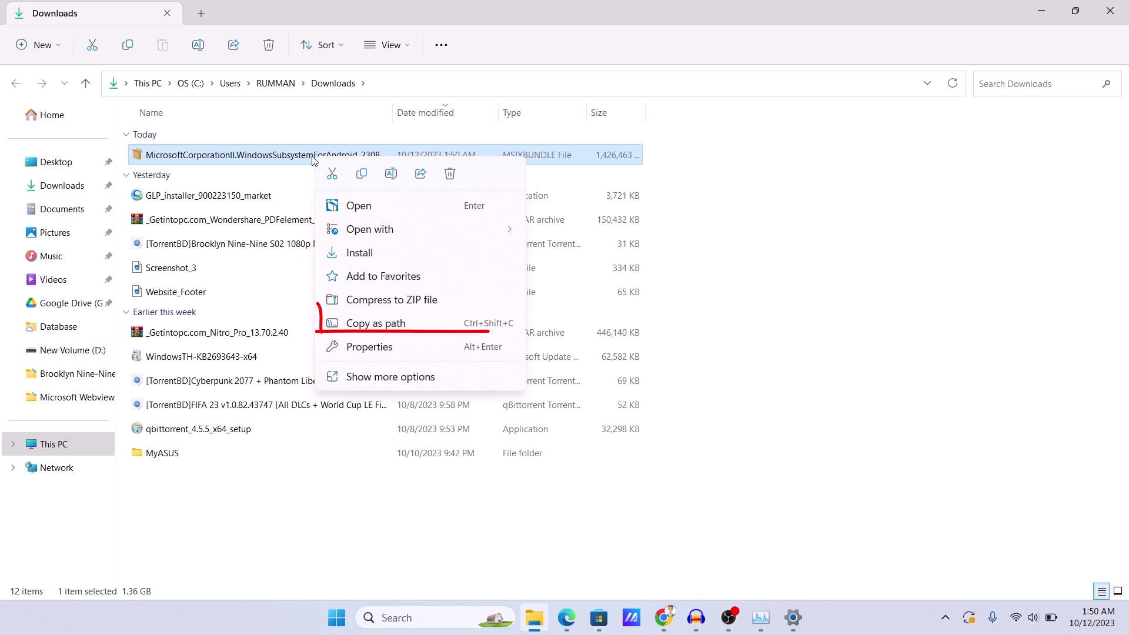
left_click(383, 322)
key("super+d")
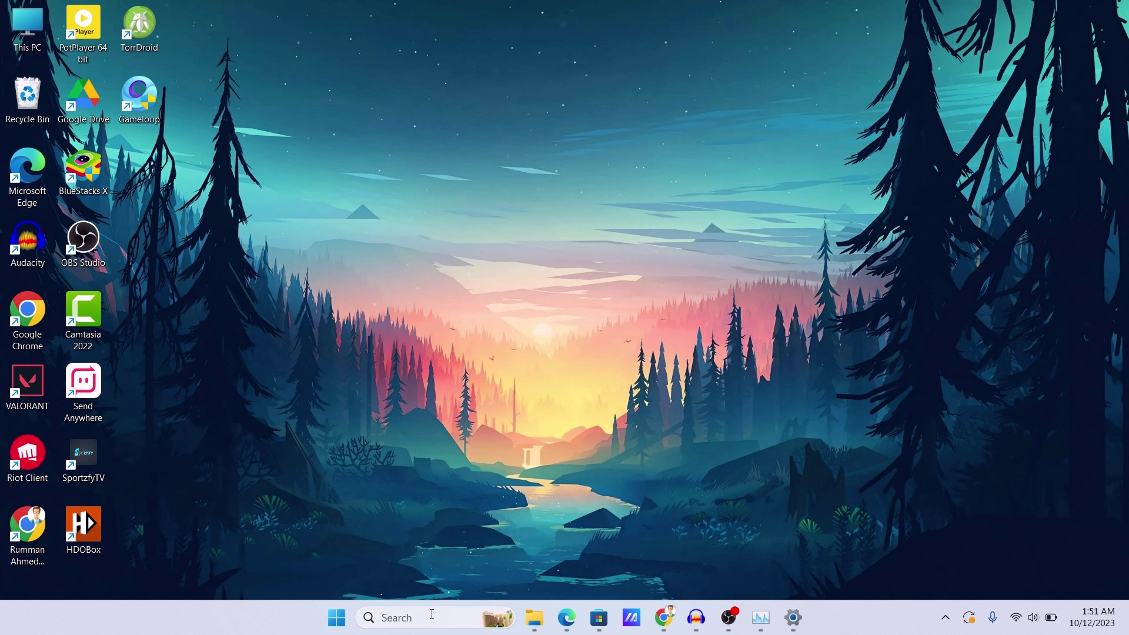
Launch Windows PowerShell as administrator
left_click(432, 614)
type("windows")
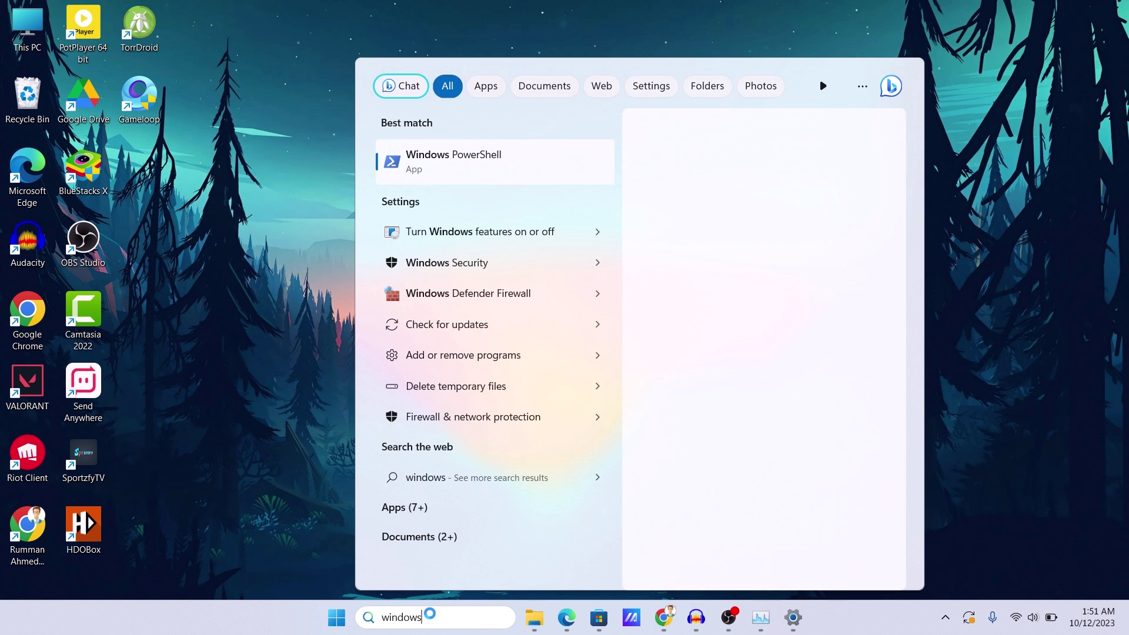
type(" powershell")
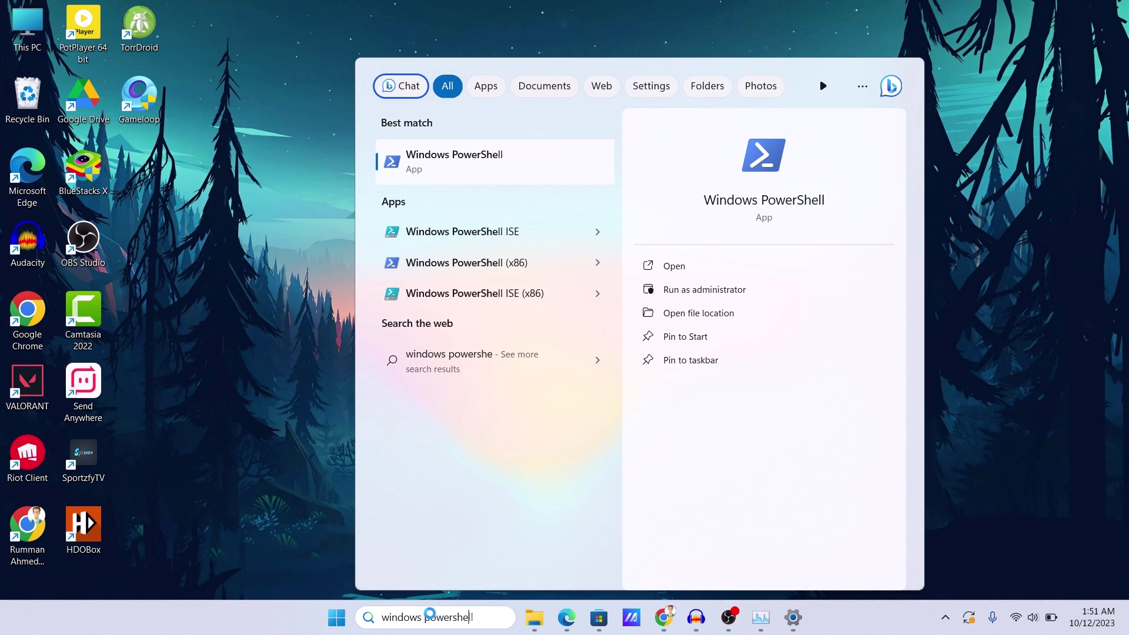
left_click(689, 290)
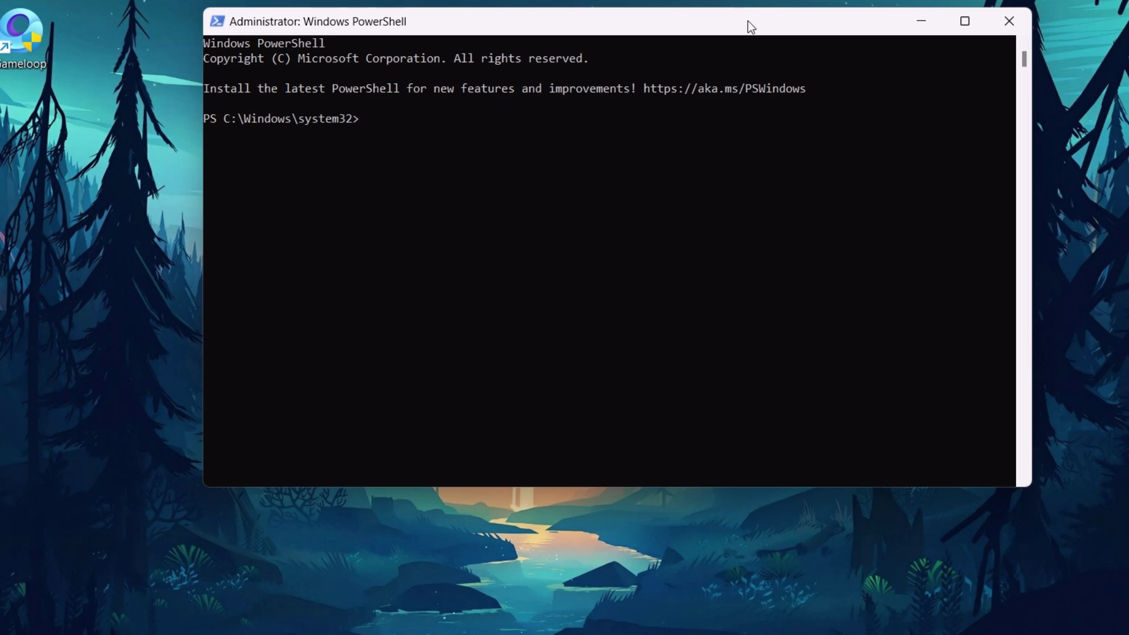
Run add-appxpackage -path with the pasted msixbundle path to install the subsystem
type("add-appxpackage -pat")
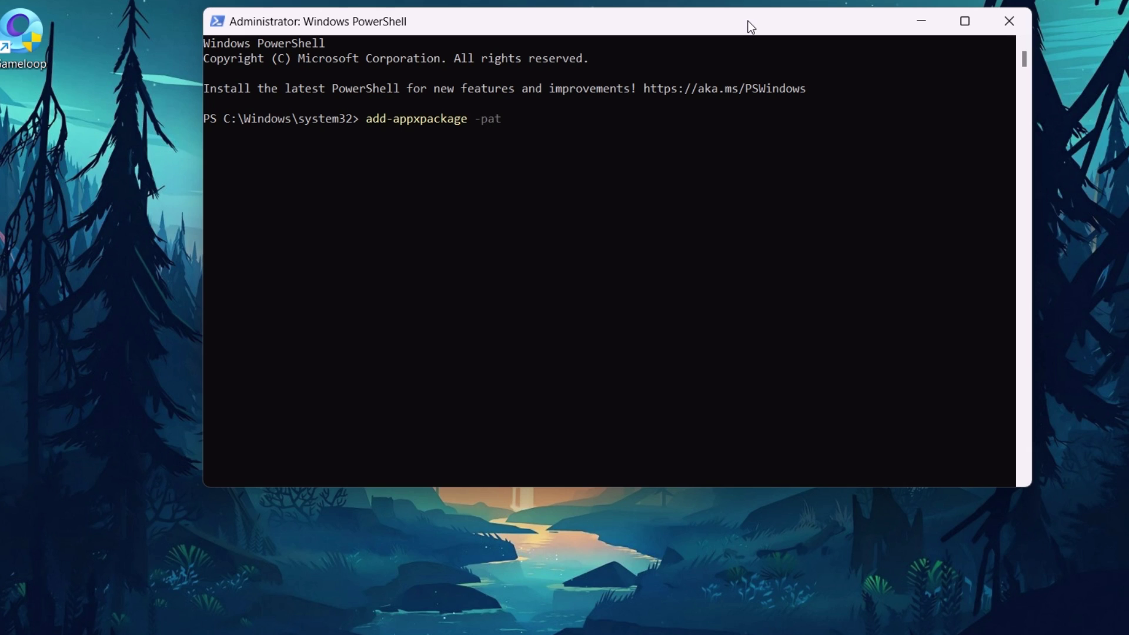
type("h")
key("ctrl+v")
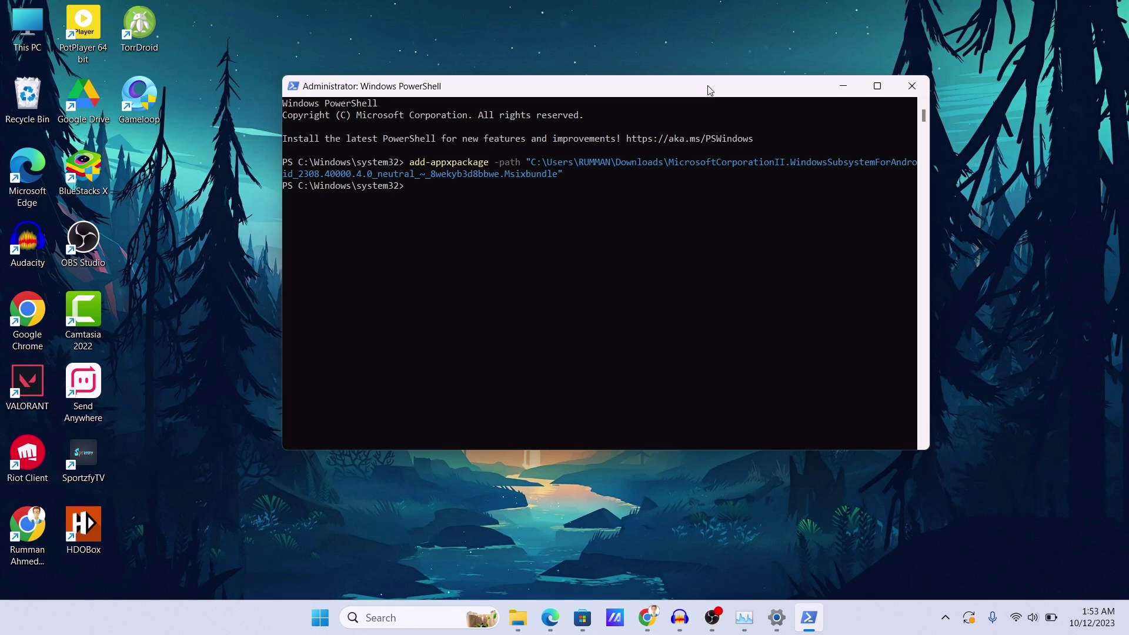
left_click(842, 86)
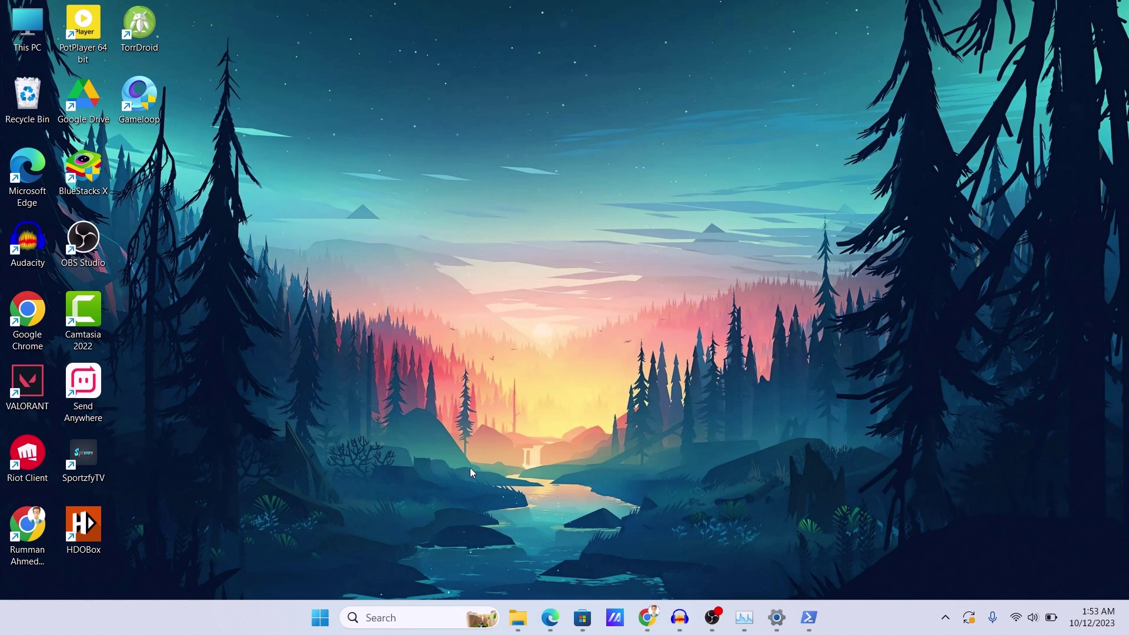
Launch Windows Subsystem for Android from search to show its System settings page
left_click(392, 620)
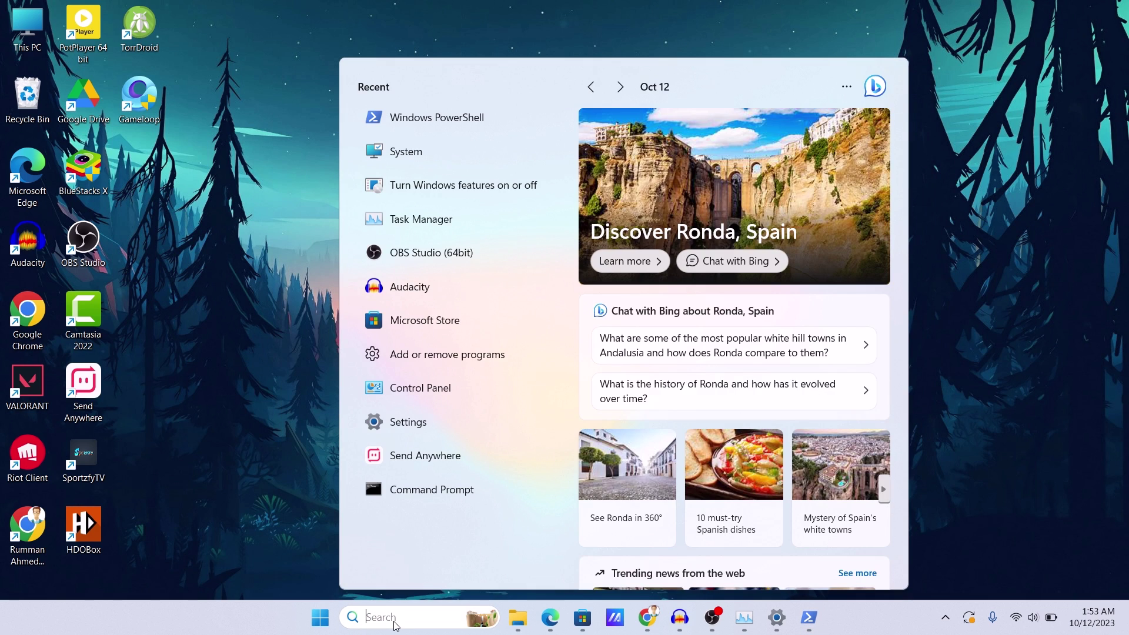
type("windows")
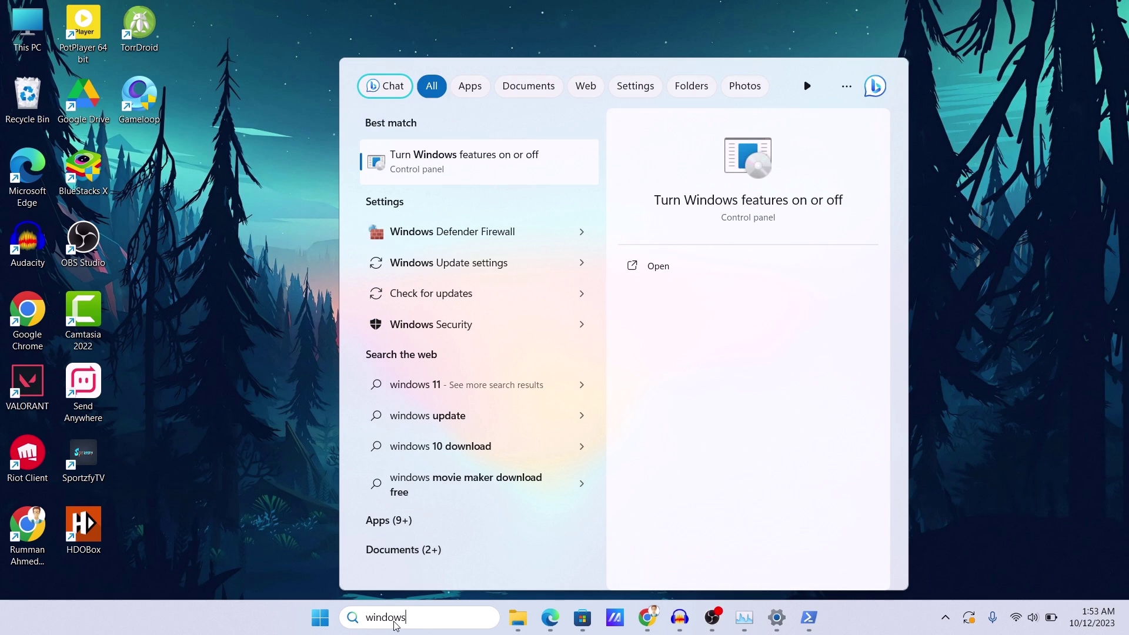
type(" sub")
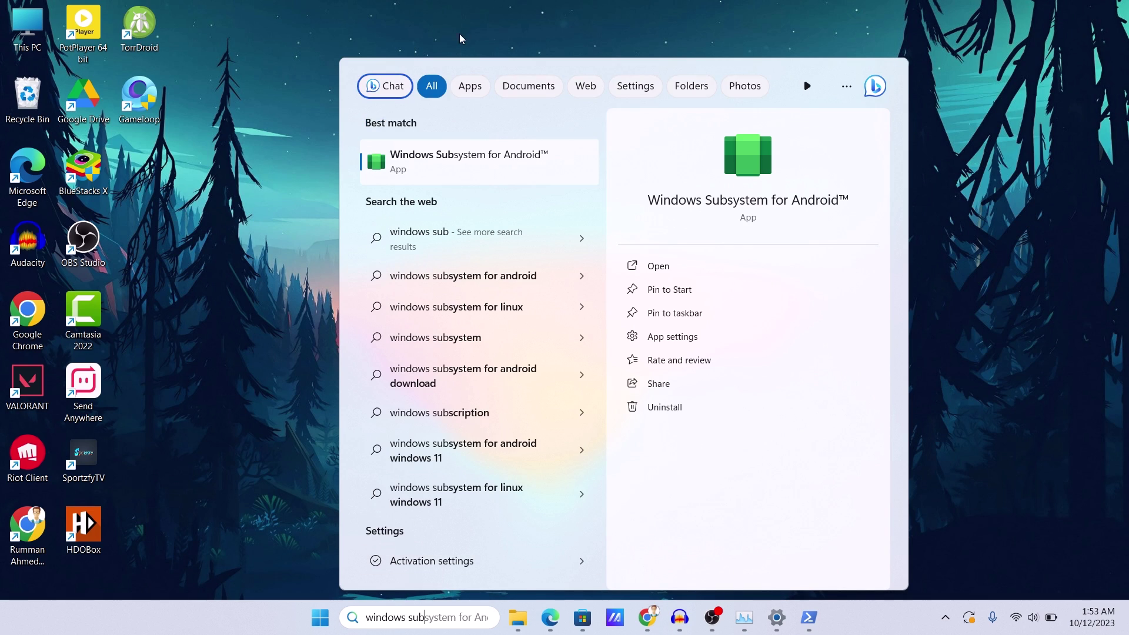
left_click(659, 268)
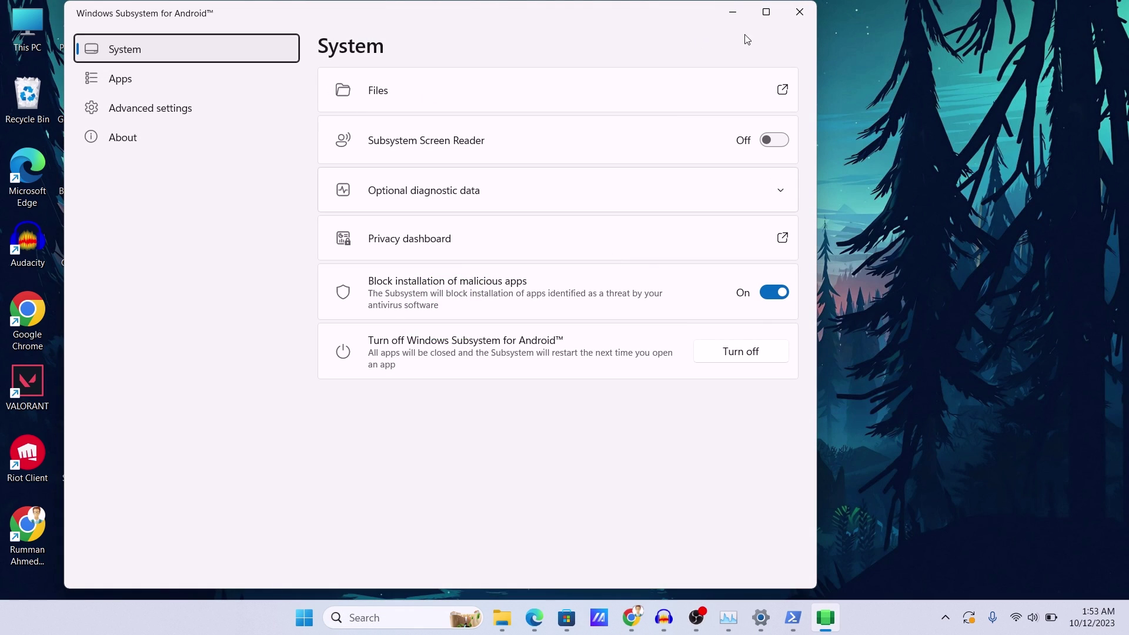
left_click(733, 13)
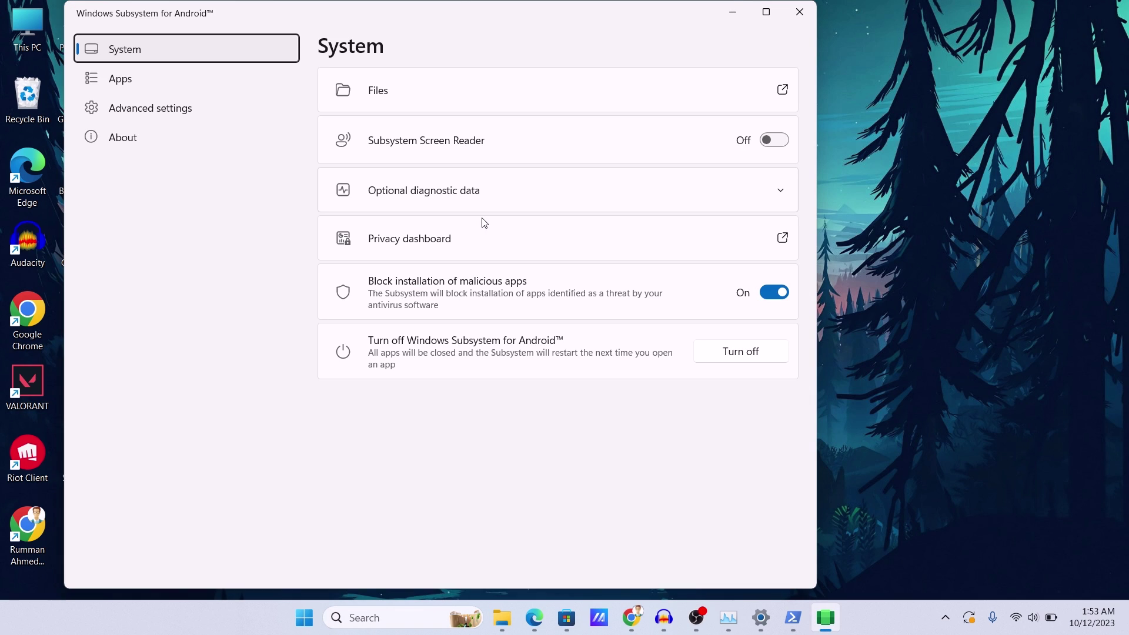